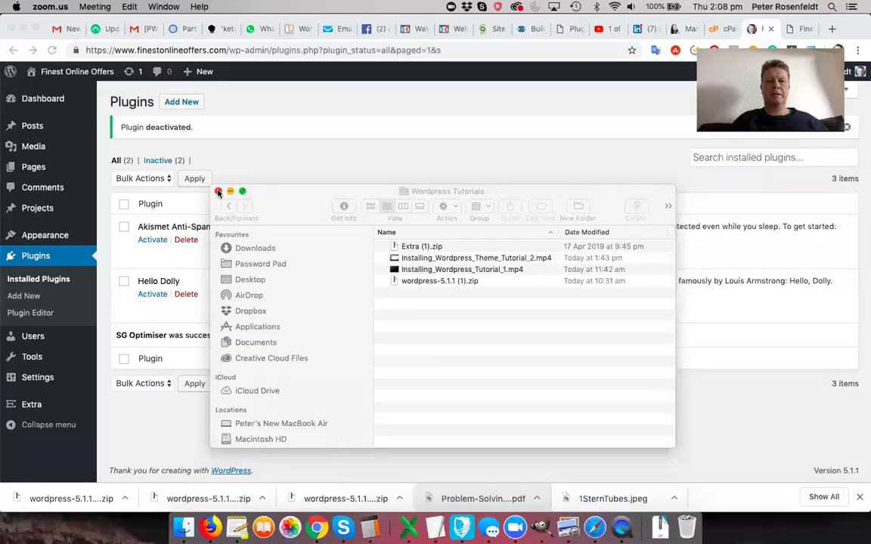
Step: Close the Wordpress Tutorials file window and delete the Hello Dolly and Akismet Anti-Spam plugins from the site
{"action": "left_click", "coordinate": [218, 192]}
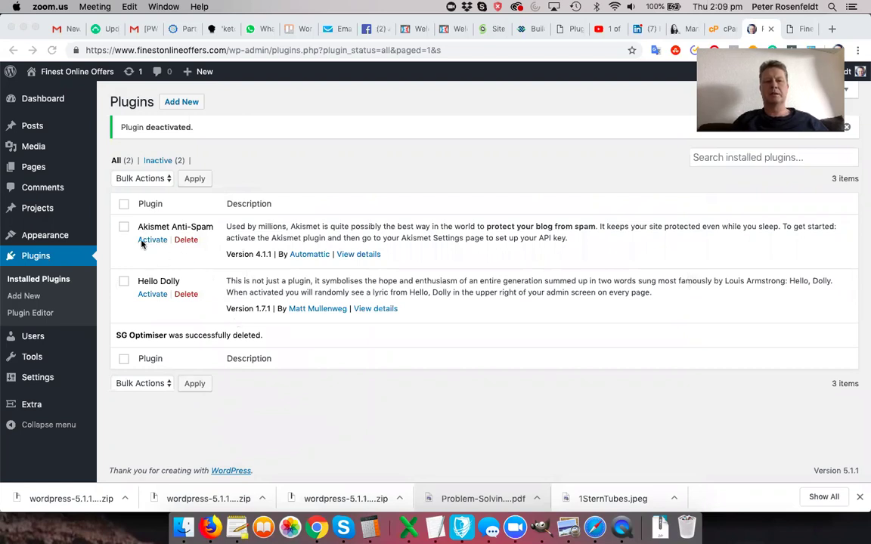
{"action": "left_click", "coordinate": [196, 315]}
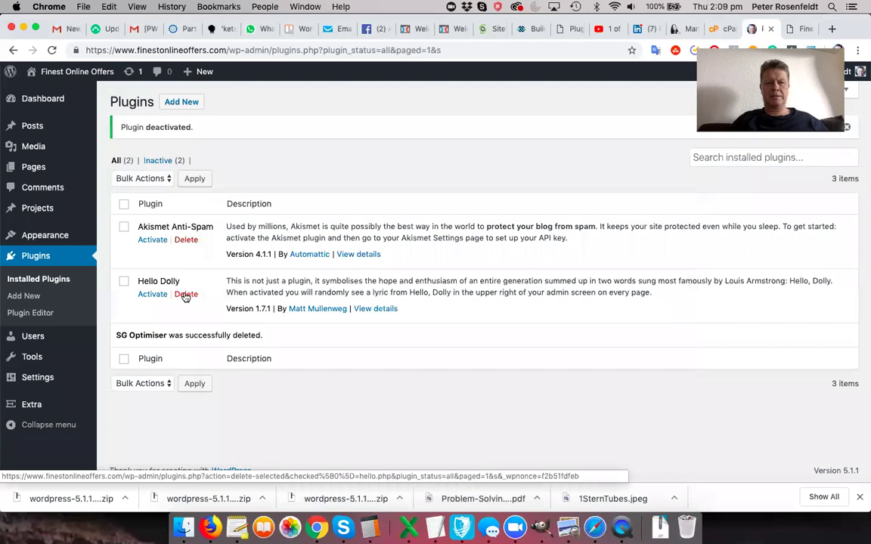
{"action": "left_click", "coordinate": [186, 295]}
{"action": "key", "text": "Return"}
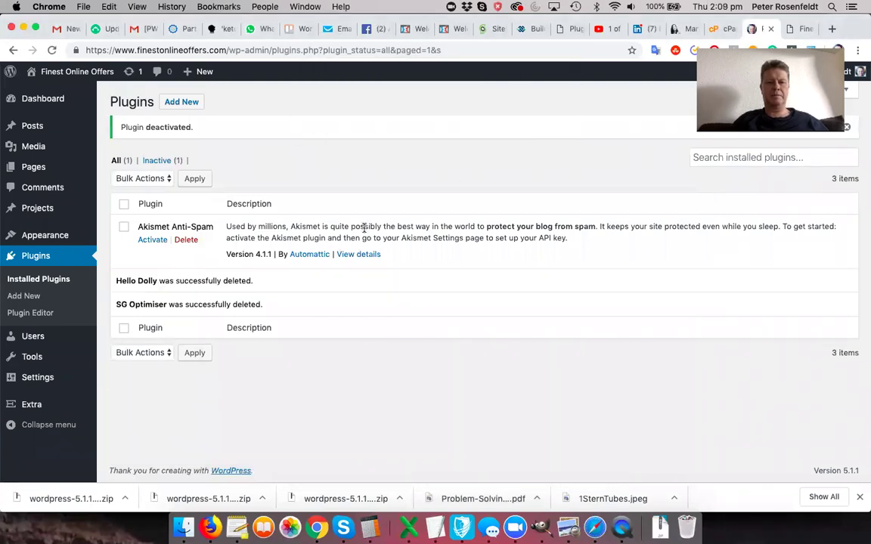
{"action": "left_click", "coordinate": [187, 240]}
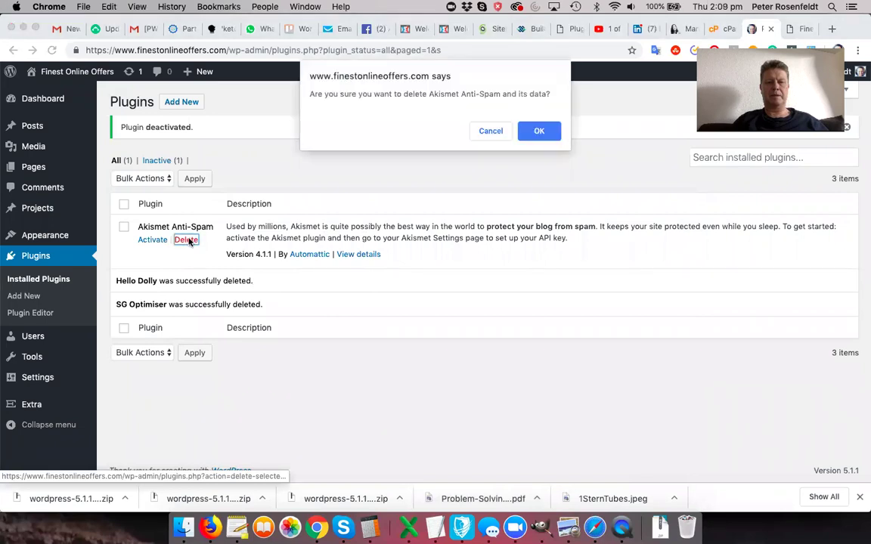
{"action": "left_click", "coordinate": [538, 131]}
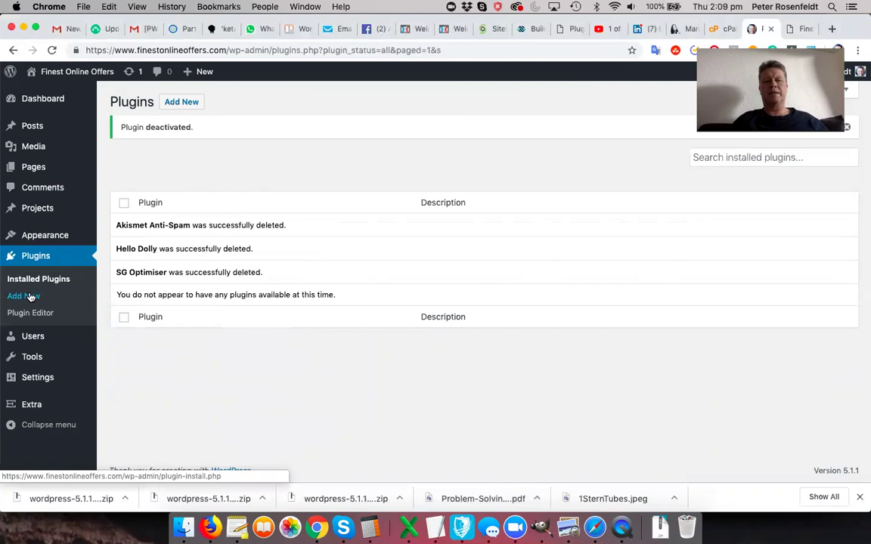
Step: Search the directory of new WordPress plugins for "sg"
{"action": "left_click", "coordinate": [30, 297]}
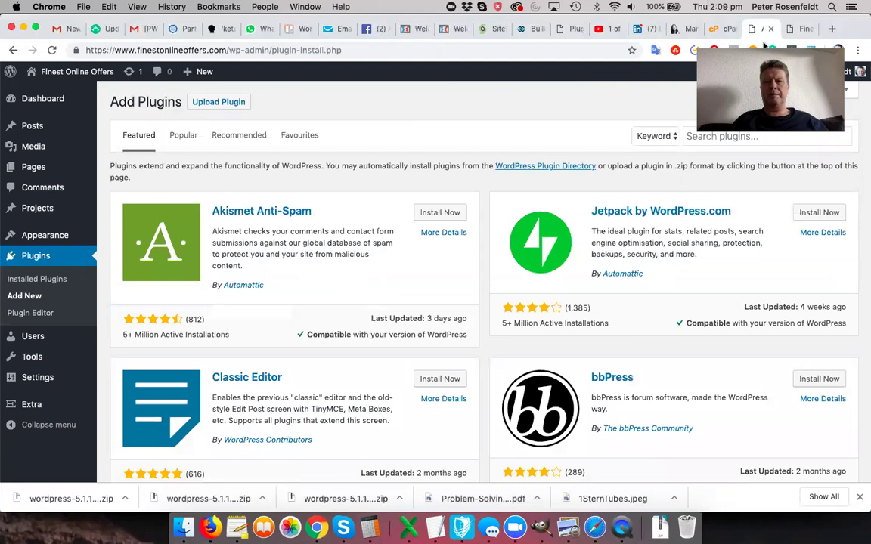
{"action": "left_click", "coordinate": [701, 137]}
{"action": "type", "text": "sg"}
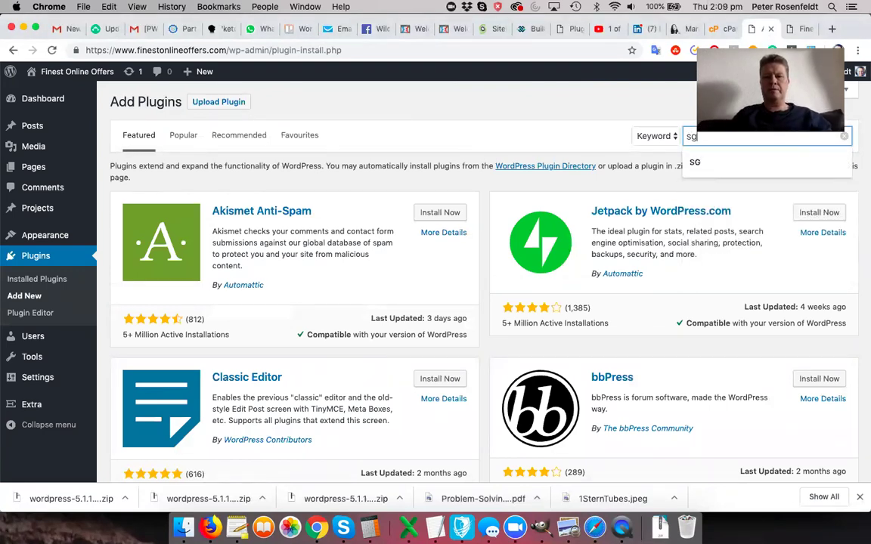
{"action": "key", "text": "Return"}
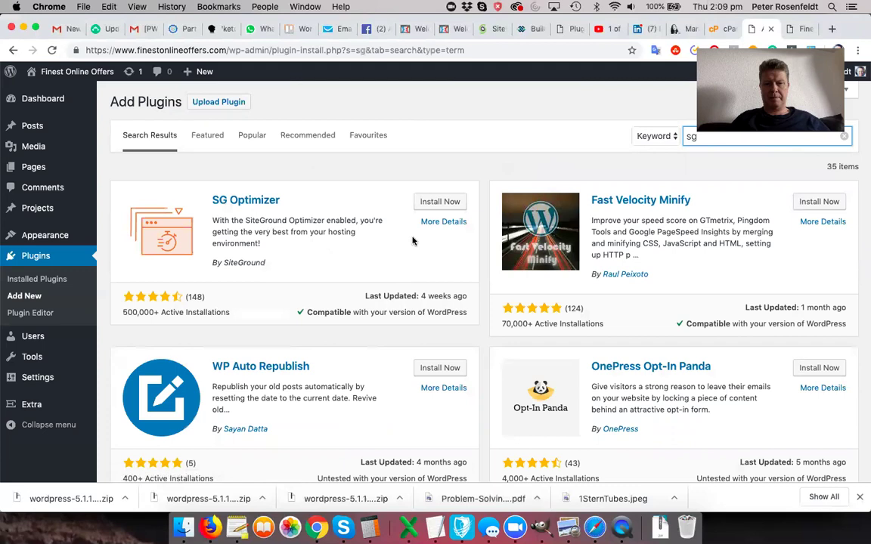
Step: View the SG Optimizer plugin's details, including its screenshots and reviews, and install it
{"action": "left_click", "coordinate": [436, 223]}
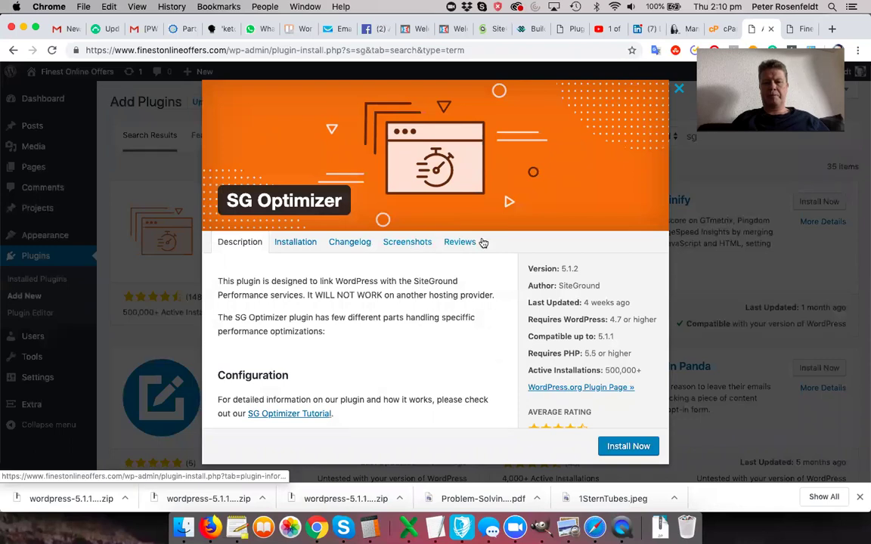
{"action": "left_click", "coordinate": [416, 243]}
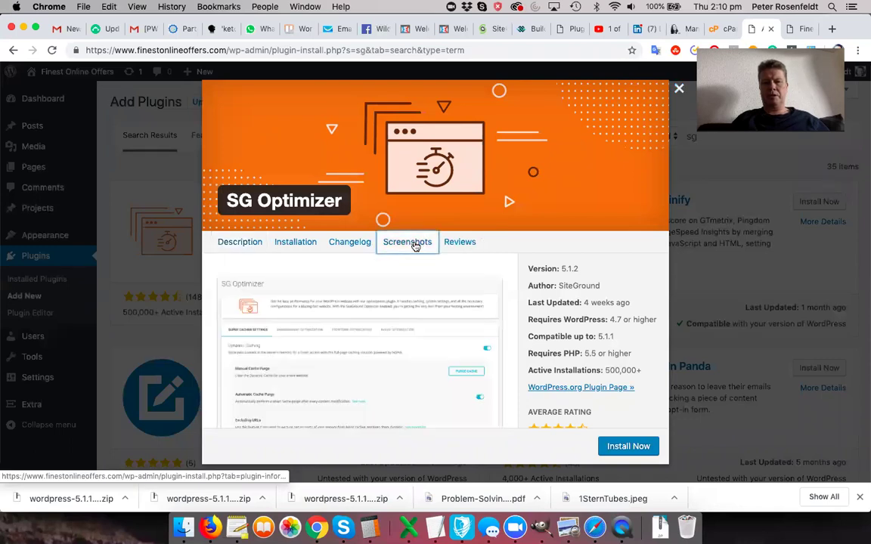
{"action": "left_click", "coordinate": [459, 245]}
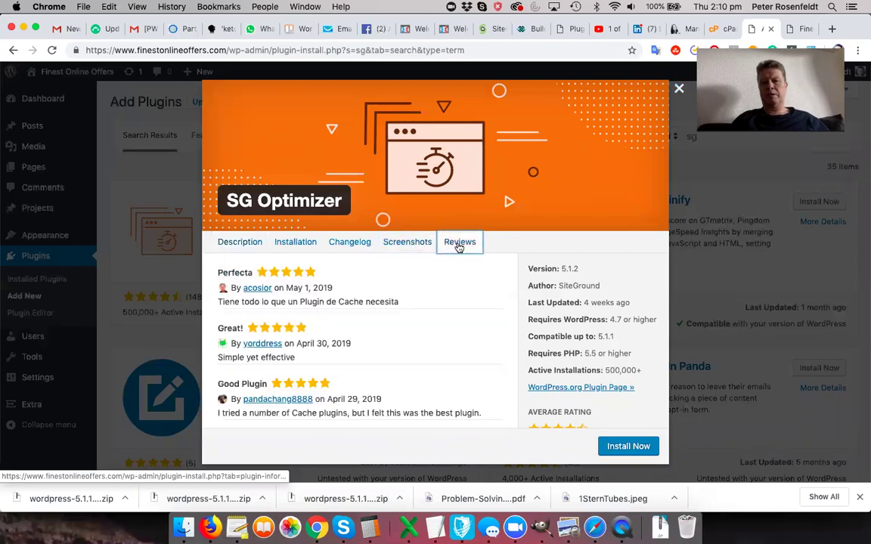
{"action": "left_click", "coordinate": [626, 448]}
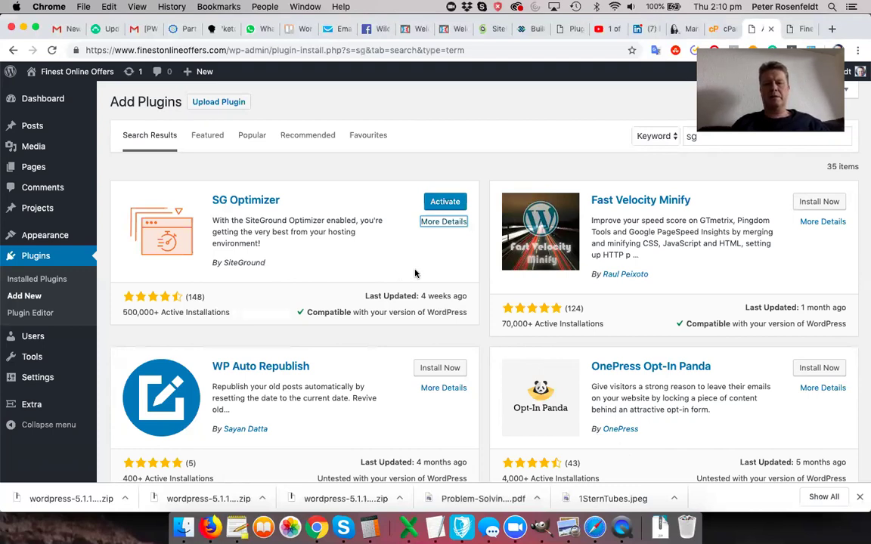
Step: Activate the installed SG Optimizer plugin from the search results
{"action": "scroll", "coordinate": [291, 327], "scroll_direction": "down", "scroll_amount": 3}
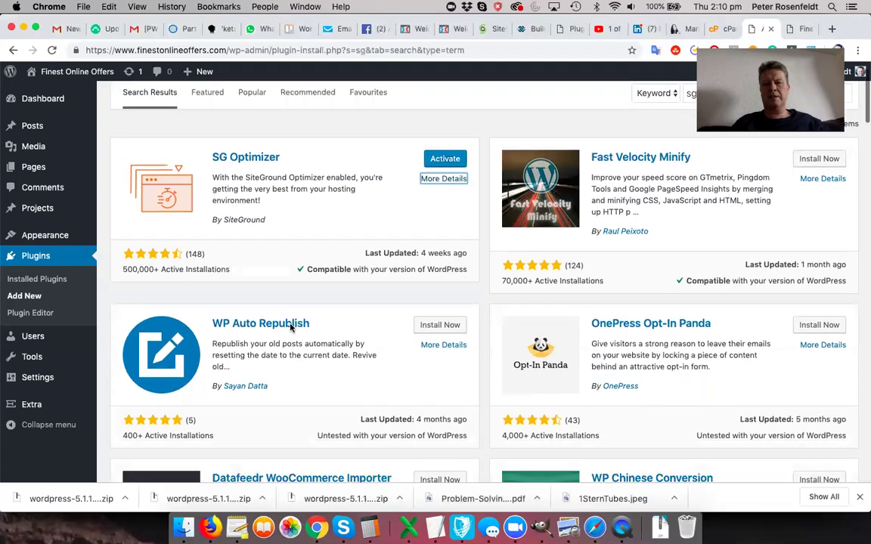
{"action": "scroll", "coordinate": [291, 328], "scroll_direction": "up", "scroll_amount": 1}
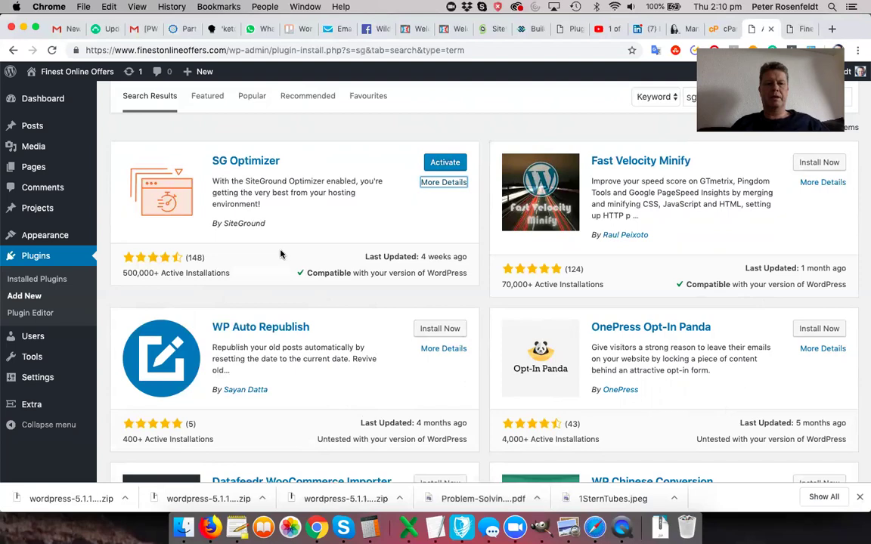
{"action": "left_click", "coordinate": [446, 163]}
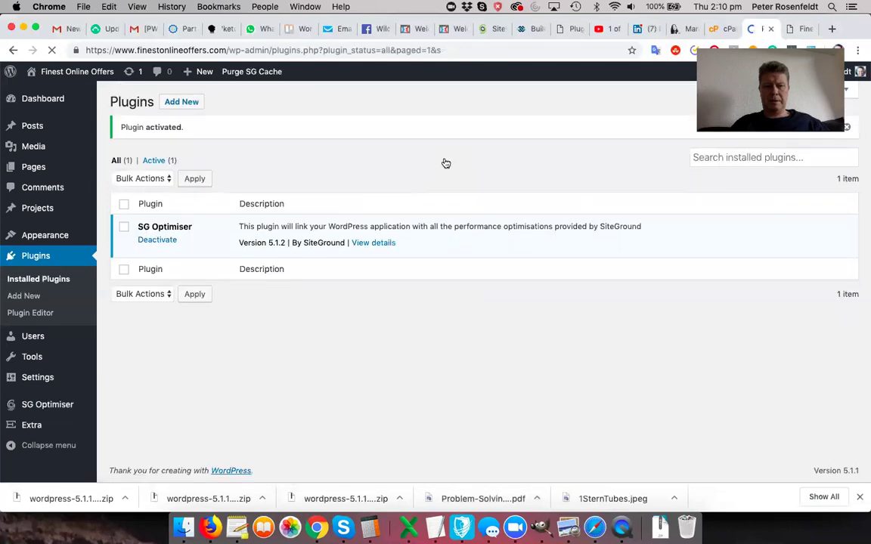
Step: Examine the SG Optimizer plugin's Supercacher settings and its Environment Optimization settings for HTTPS, PHP version, GZIP compression and browser caching
{"action": "left_click", "coordinate": [47, 406]}
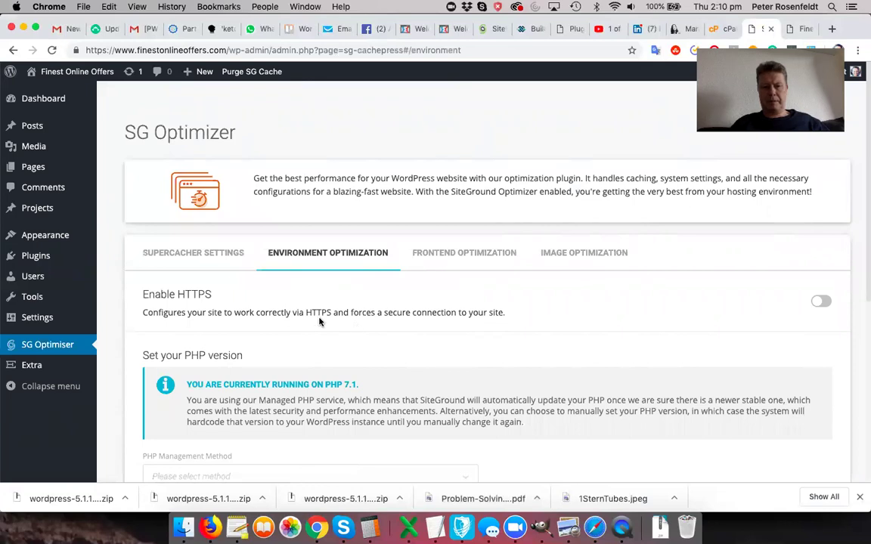
{"action": "left_click", "coordinate": [201, 262]}
{"action": "scroll", "coordinate": [335, 332], "scroll_direction": "down", "scroll_amount": 10}
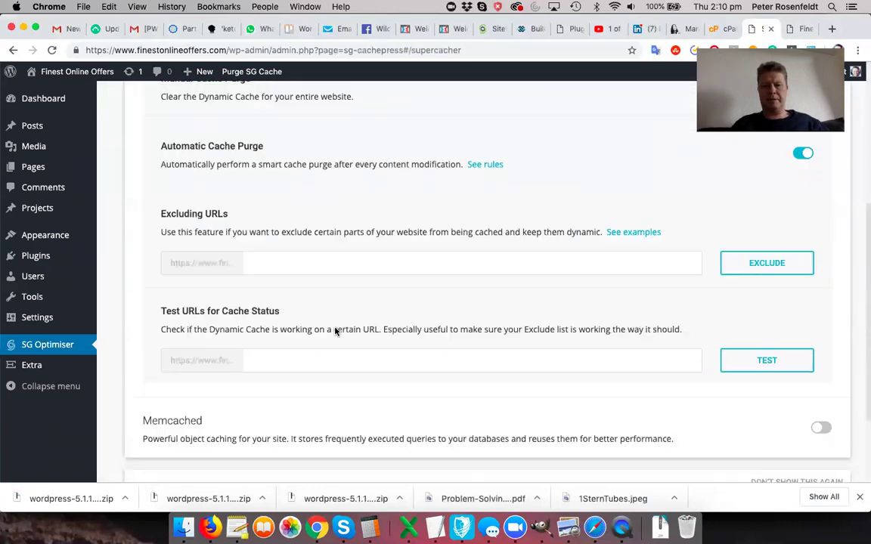
{"action": "scroll", "coordinate": [335, 331], "scroll_direction": "up", "scroll_amount": 10}
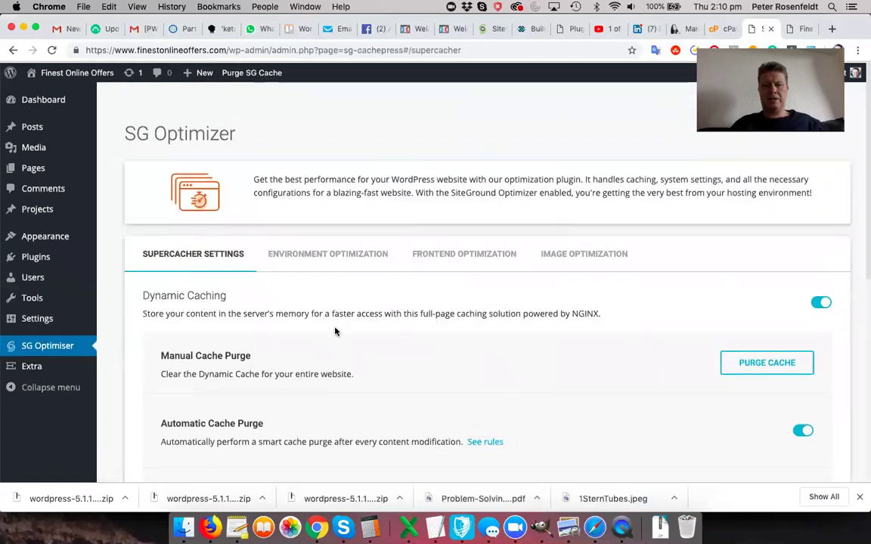
{"action": "left_click", "coordinate": [322, 255]}
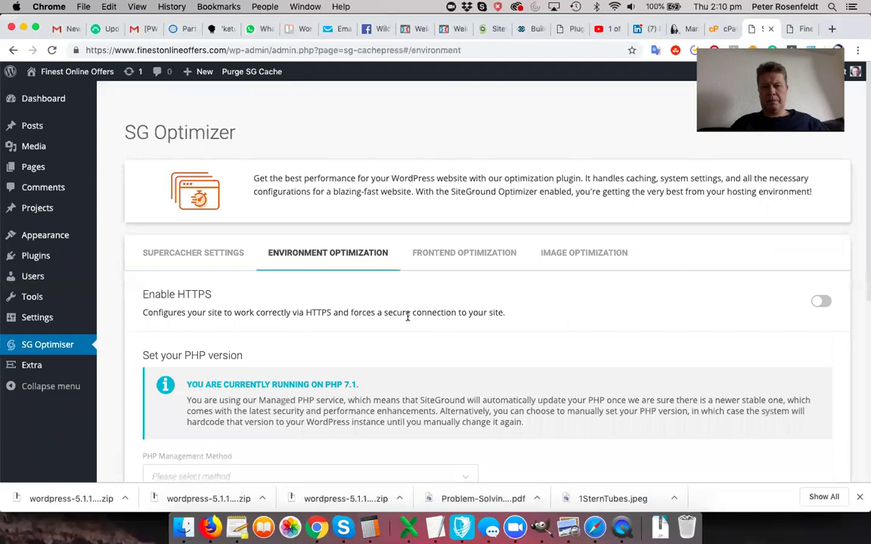
{"action": "scroll", "coordinate": [407, 317], "scroll_direction": "down", "scroll_amount": 10}
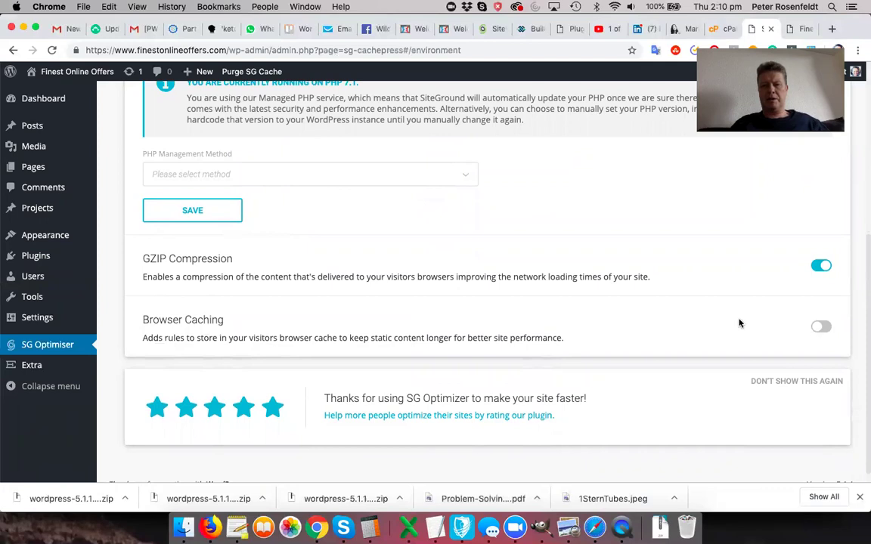
{"action": "scroll", "coordinate": [740, 324], "scroll_direction": "up", "scroll_amount": 2}
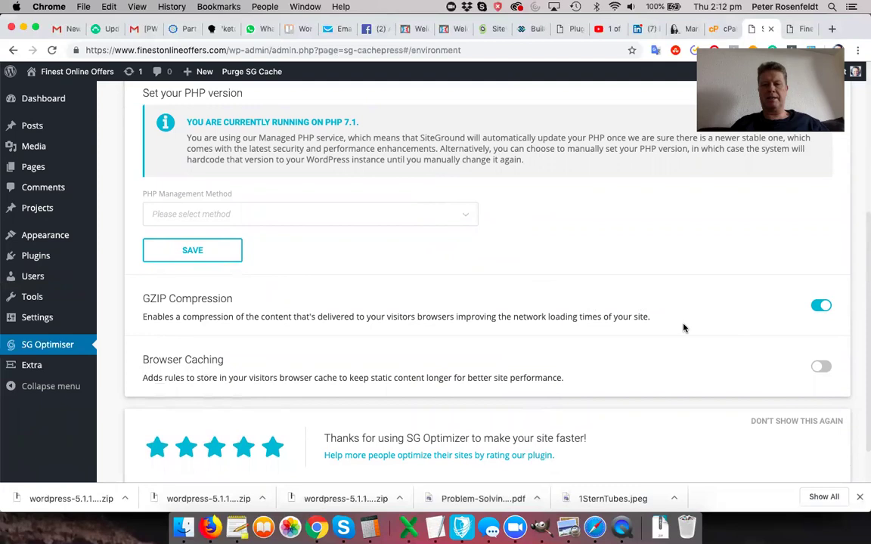
{"action": "scroll", "coordinate": [684, 329], "scroll_direction": "up", "scroll_amount": 3}
{"action": "scroll", "coordinate": [684, 328], "scroll_direction": "up", "scroll_amount": 5}
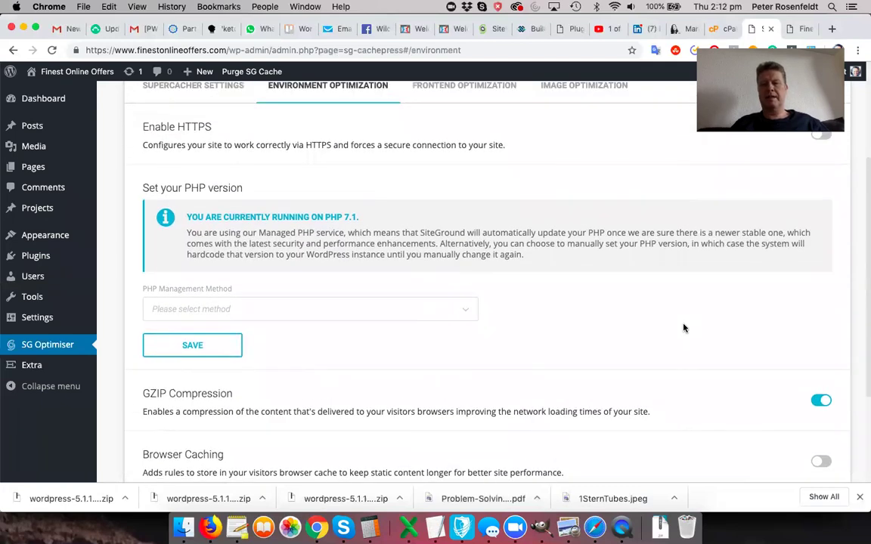
{"action": "scroll", "coordinate": [684, 328], "scroll_direction": "up", "scroll_amount": 2}
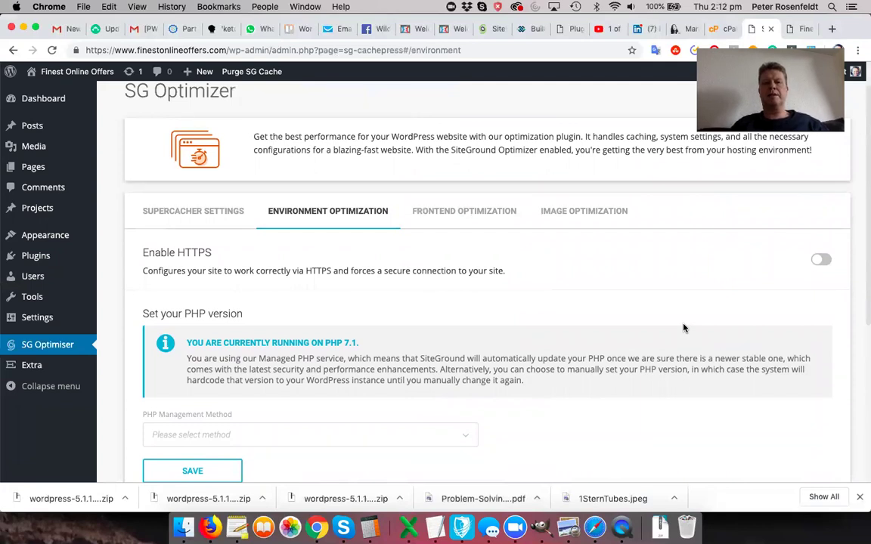
Step: Examine the plugin's Frontend Optimization and Image Optimization settings, and return to its Environment Optimization settings
{"action": "left_click", "coordinate": [480, 222]}
{"action": "scroll", "coordinate": [641, 320], "scroll_direction": "down", "scroll_amount": 5}
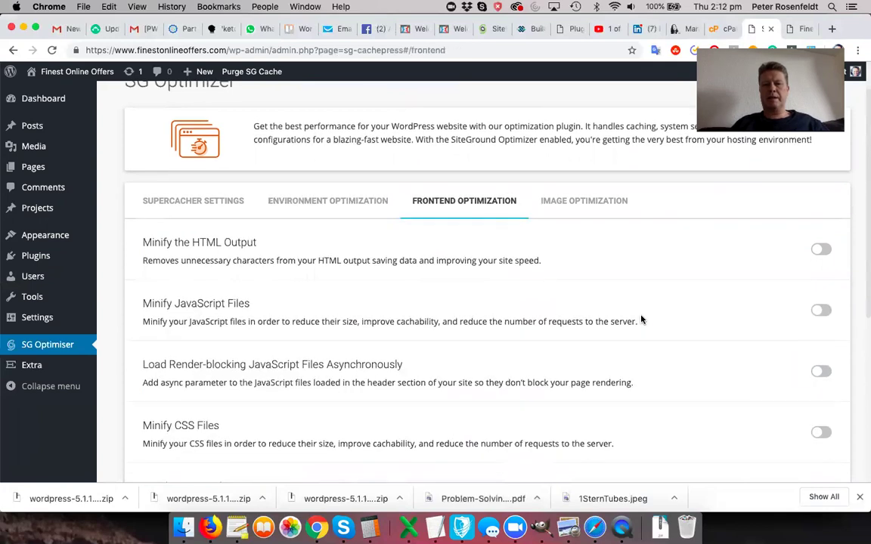
{"action": "scroll", "coordinate": [641, 320], "scroll_direction": "up", "scroll_amount": 5}
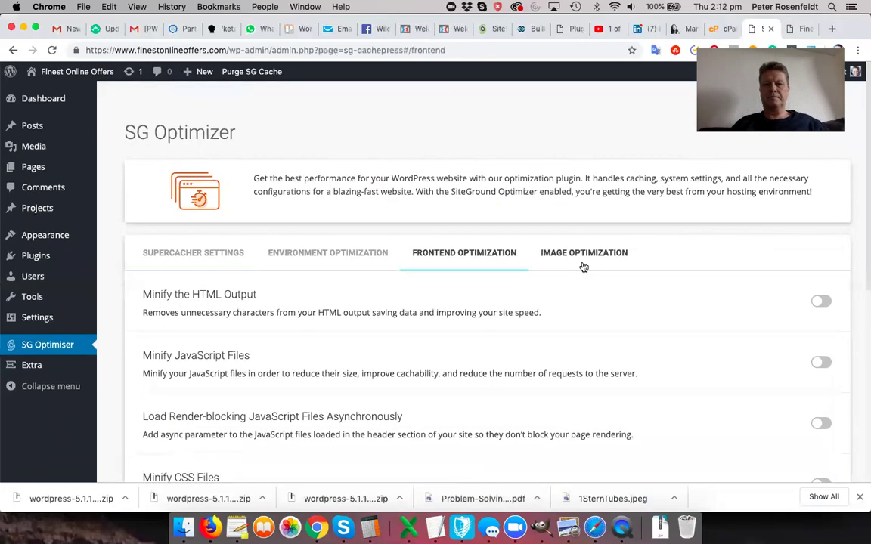
{"action": "left_click", "coordinate": [583, 265]}
{"action": "scroll", "coordinate": [639, 335], "scroll_direction": "down", "scroll_amount": 3}
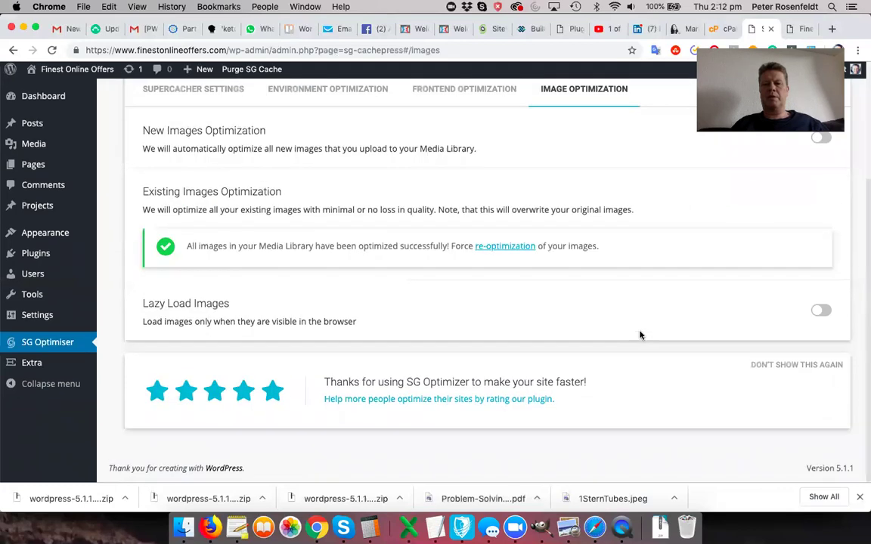
{"action": "scroll", "coordinate": [642, 334], "scroll_direction": "up", "scroll_amount": 3}
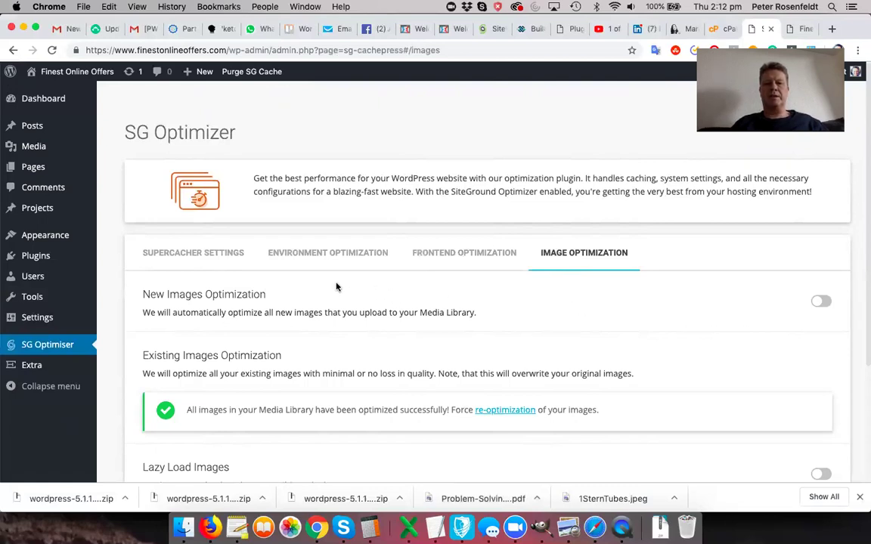
{"action": "left_click", "coordinate": [299, 257]}
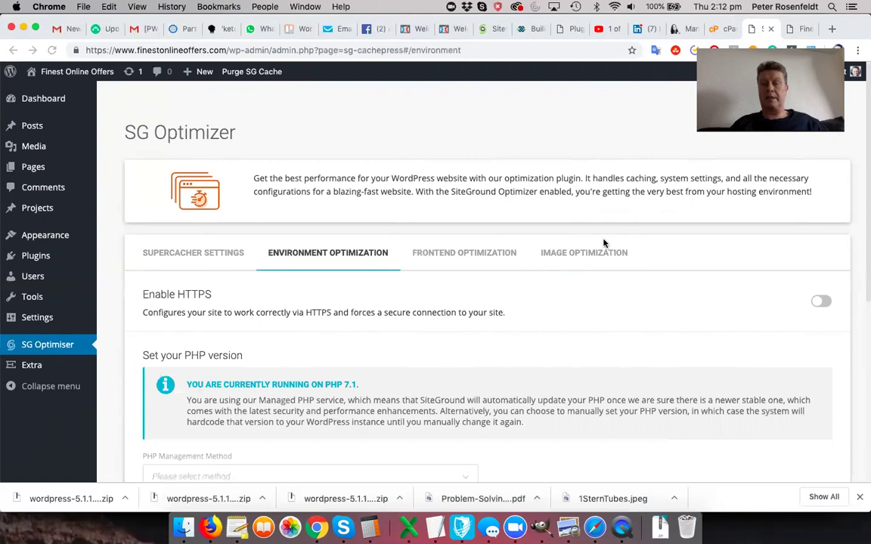
Step: Switch to the SiteGround cPanel and open the Let's Encrypt SSL manager in its security tools
{"action": "left_click", "coordinate": [718, 31]}
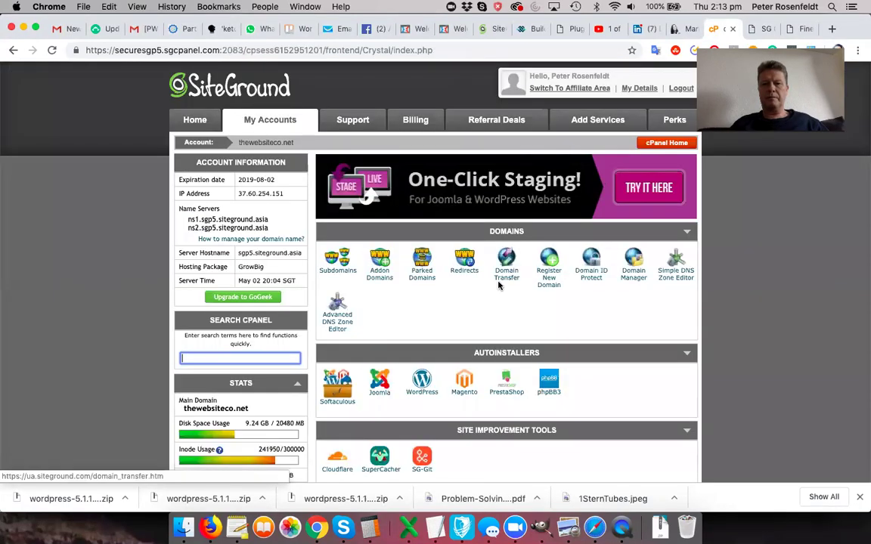
{"action": "scroll", "coordinate": [498, 285], "scroll_direction": "down", "scroll_amount": 10}
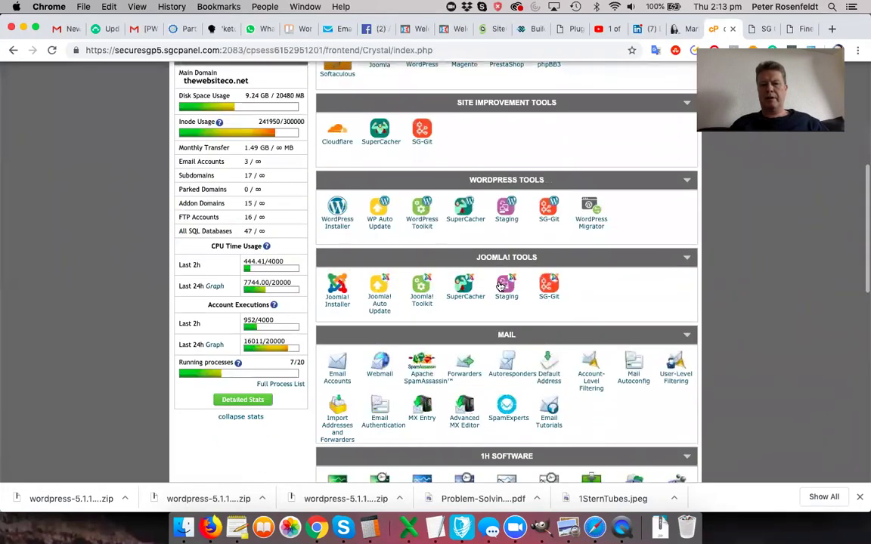
{"action": "scroll", "coordinate": [499, 286], "scroll_direction": "down", "scroll_amount": 12}
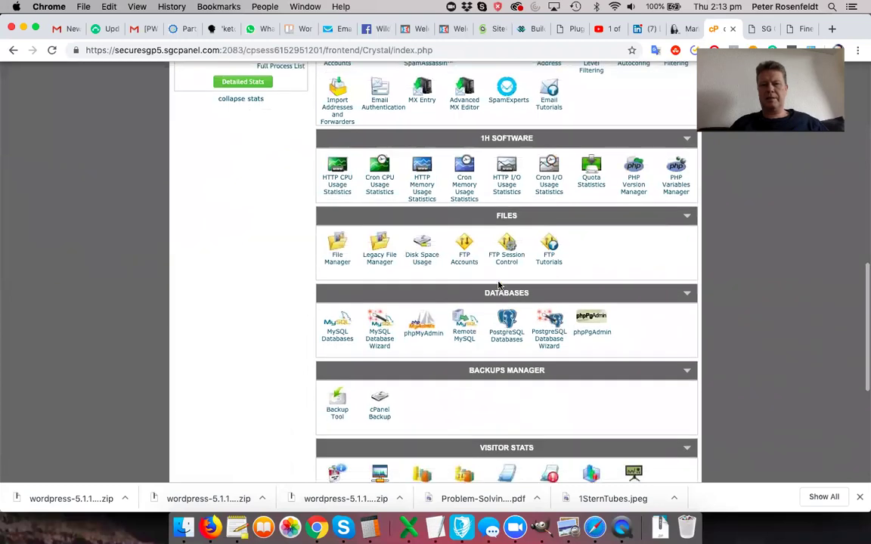
{"action": "scroll", "coordinate": [499, 285], "scroll_direction": "down", "scroll_amount": 5}
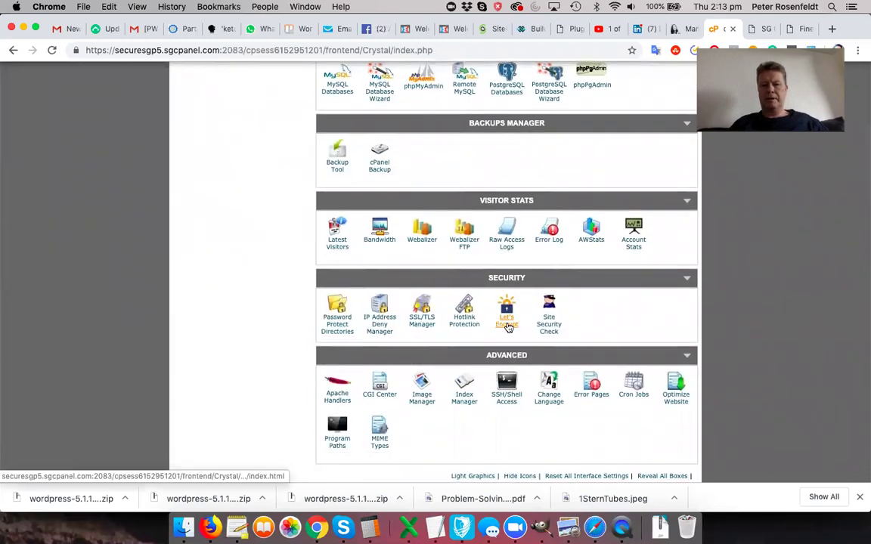
{"action": "left_click", "coordinate": [508, 326]}
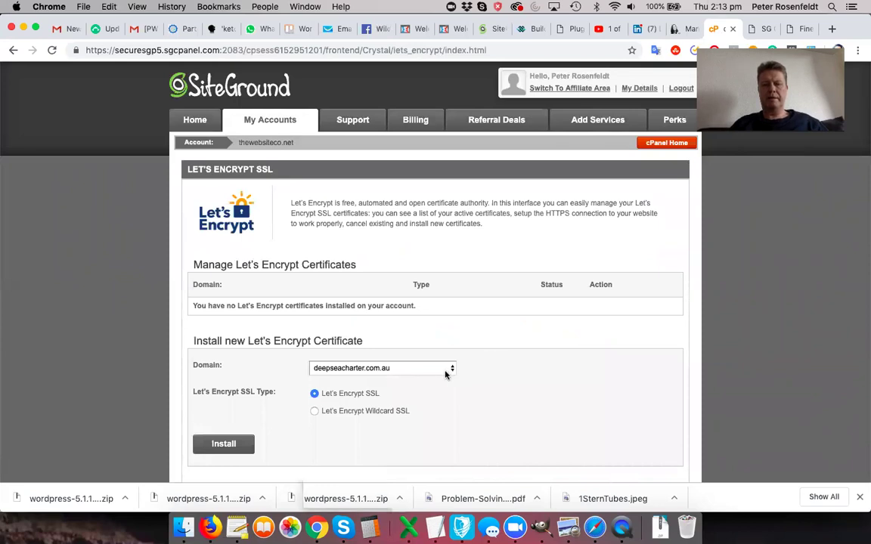
Step: Choose finestonlineoffers.com as the domain for the new Let's Encrypt certificate
{"action": "left_click", "coordinate": [446, 373]}
{"action": "left_click", "coordinate": [425, 400]}
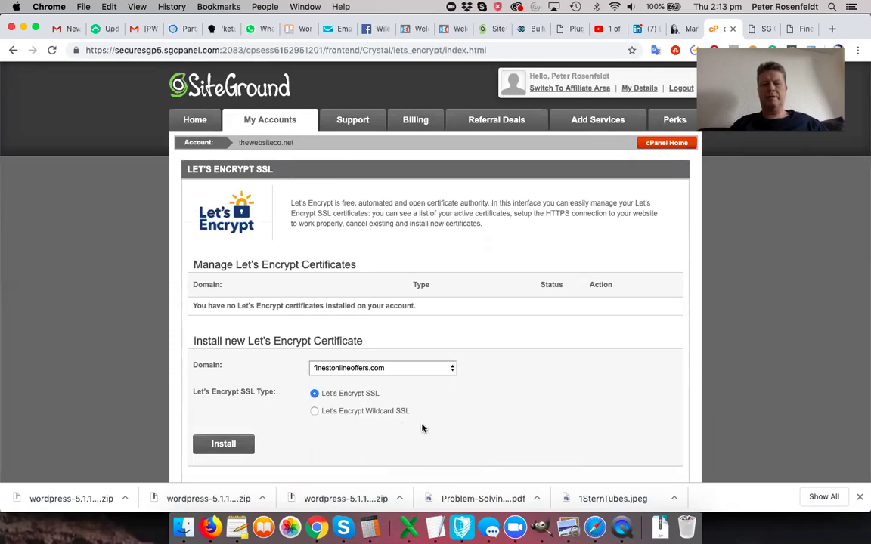
{"action": "scroll", "coordinate": [424, 428], "scroll_direction": "down", "scroll_amount": 1}
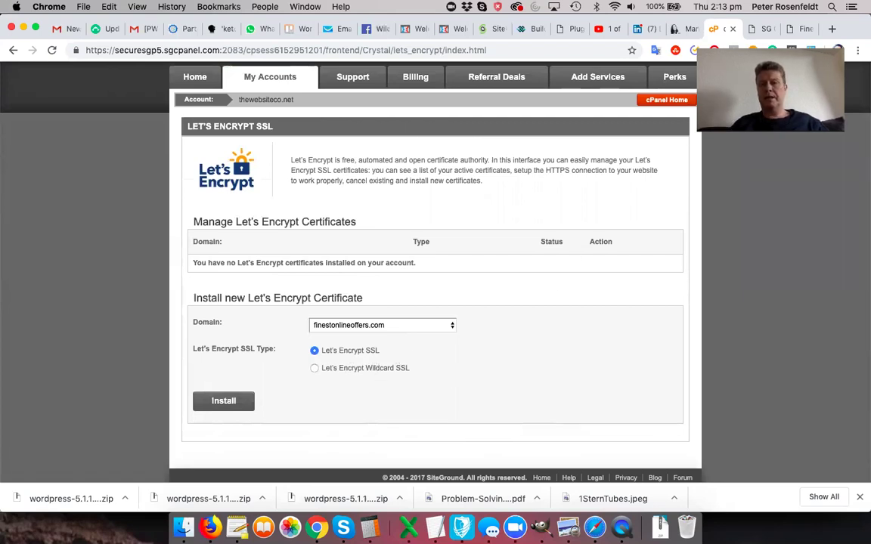
Step: Return to the site's SG Optimizer environment settings, enable HTTPS and confirm forcing secure connections
{"action": "left_click", "coordinate": [762, 30]}
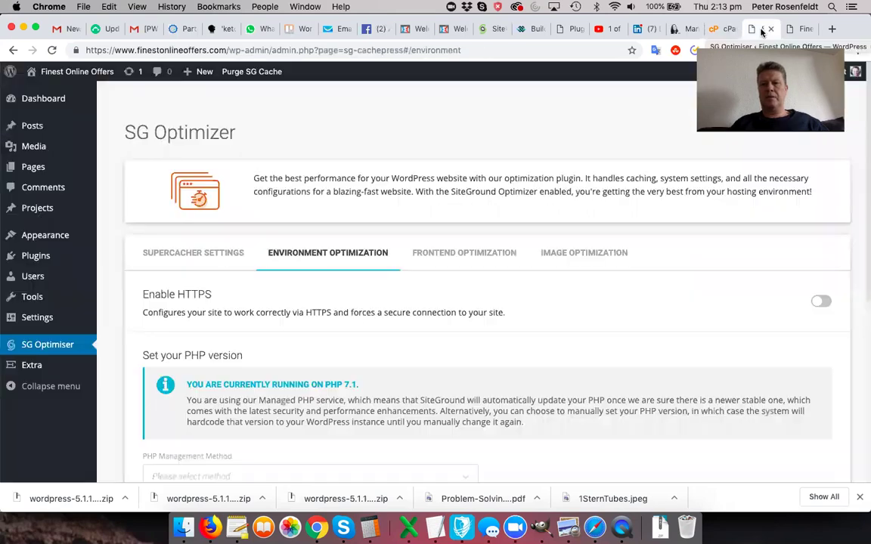
{"action": "left_click", "coordinate": [821, 303]}
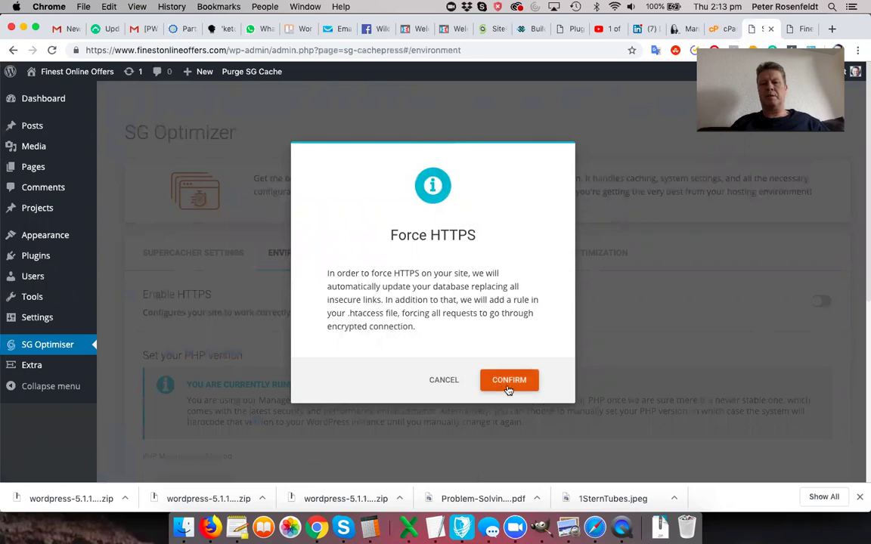
{"action": "left_click", "coordinate": [511, 387]}
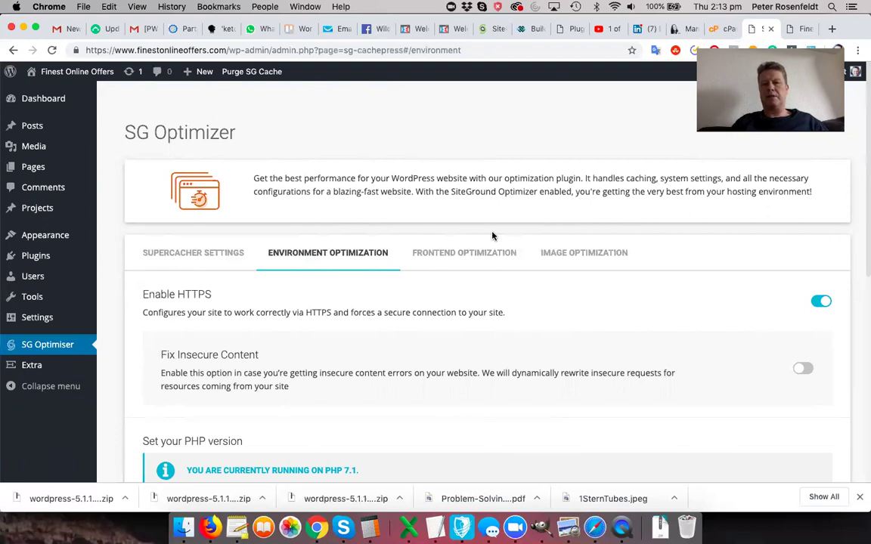
{"action": "scroll", "coordinate": [563, 338], "scroll_direction": "down", "scroll_amount": 2}
{"action": "scroll", "coordinate": [562, 338], "scroll_direction": "down", "scroll_amount": 2}
{"action": "scroll", "coordinate": [562, 338], "scroll_direction": "up", "scroll_amount": 4}
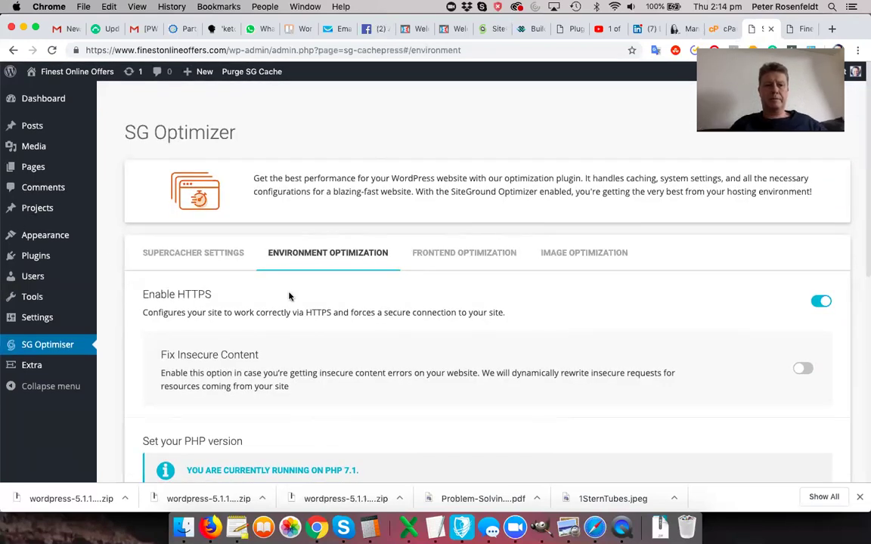
Step: Search for "hummingbird" among new plugins, and install and activate Hummingbird – Speed Up WordPress
{"action": "mouse_move", "coordinate": [37, 257]}
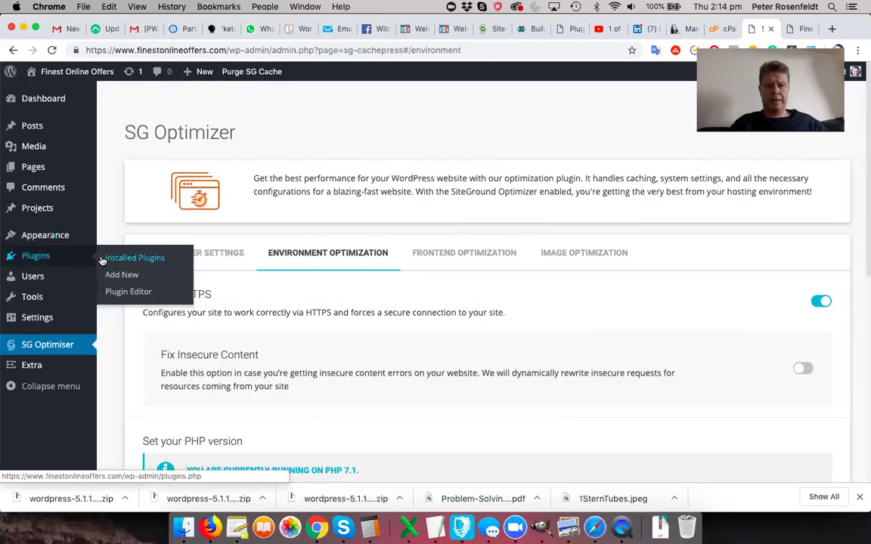
{"action": "left_click", "coordinate": [118, 276]}
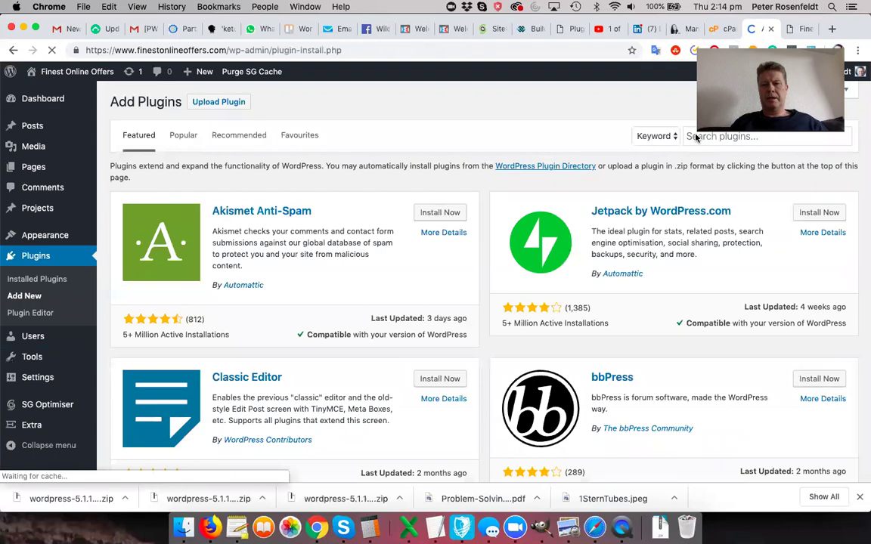
{"action": "left_click", "coordinate": [695, 137]}
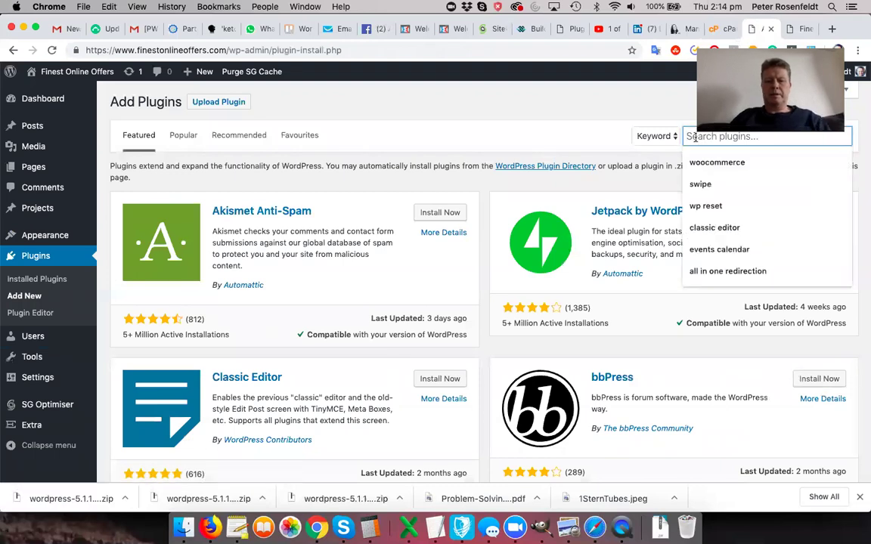
{"action": "type", "text": "hu"}
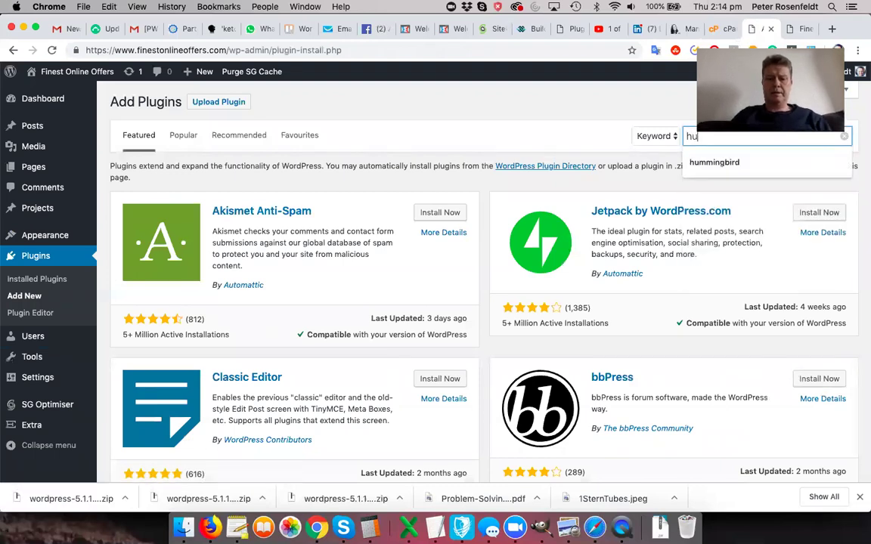
{"action": "type", "text": "mmingbird"}
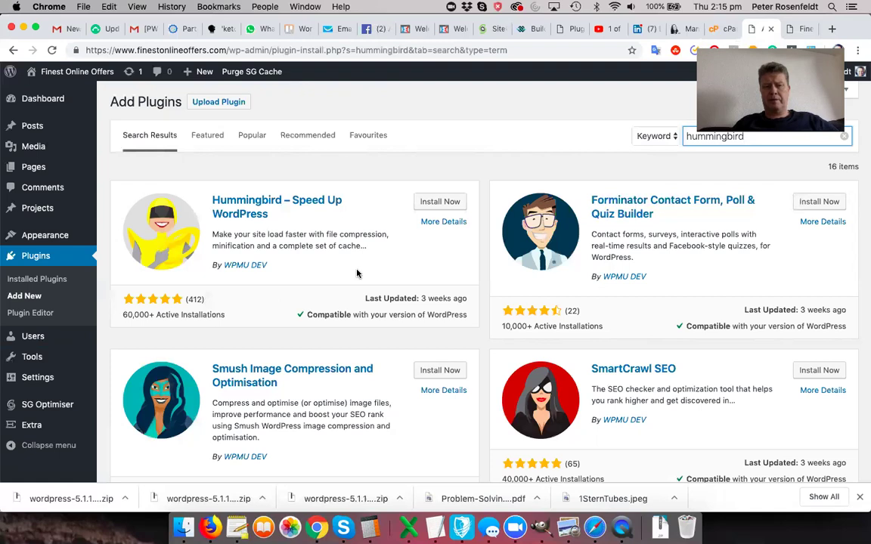
{"action": "left_click", "coordinate": [442, 204]}
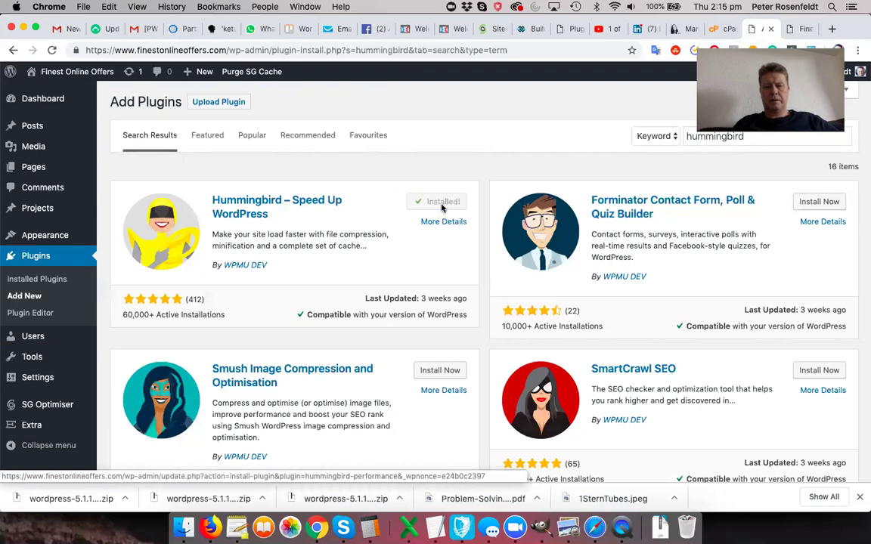
{"action": "left_click", "coordinate": [444, 202]}
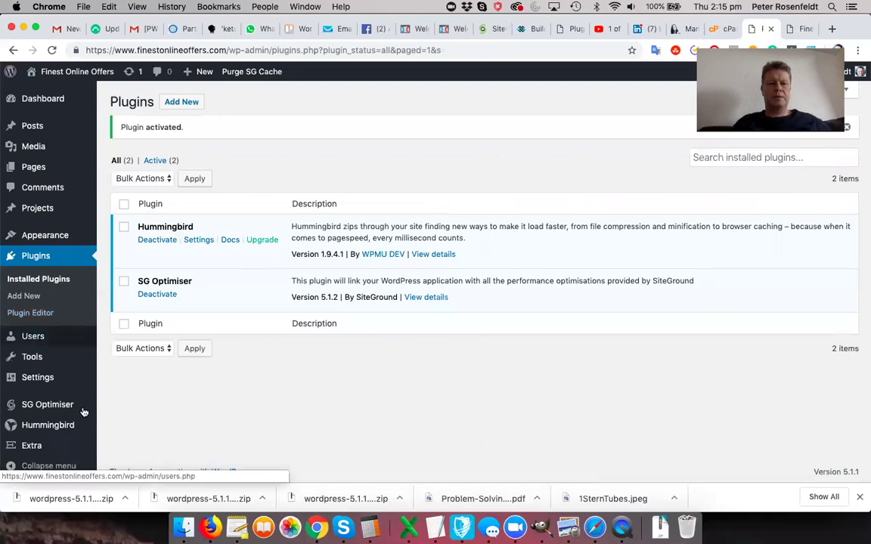
Step: Run the performance test from Hummingbird's quick setup and review the results on its dashboard
{"action": "mouse_move", "coordinate": [53, 429]}
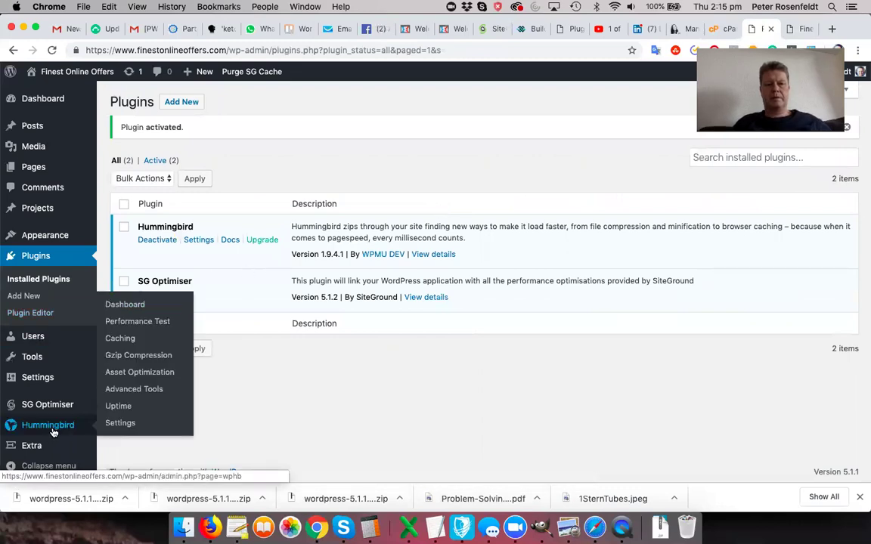
{"action": "left_click", "coordinate": [135, 307]}
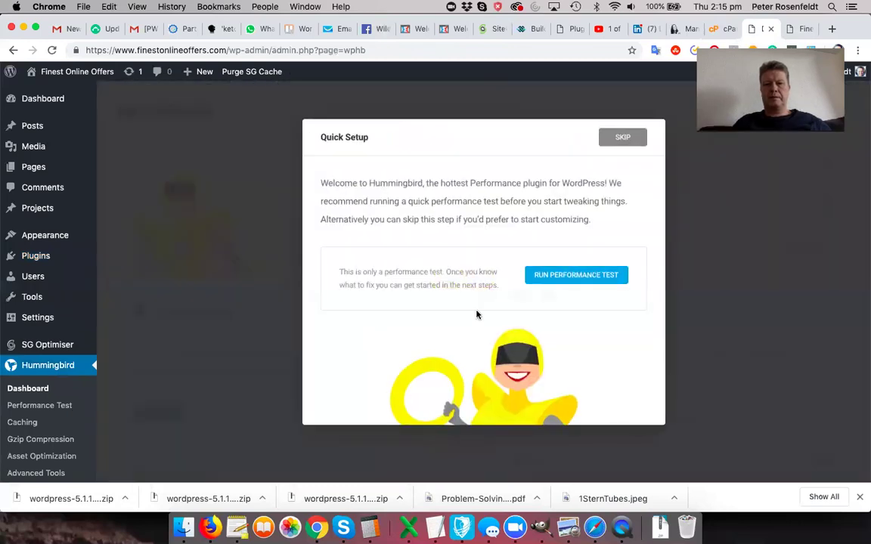
{"action": "left_click", "coordinate": [582, 279]}
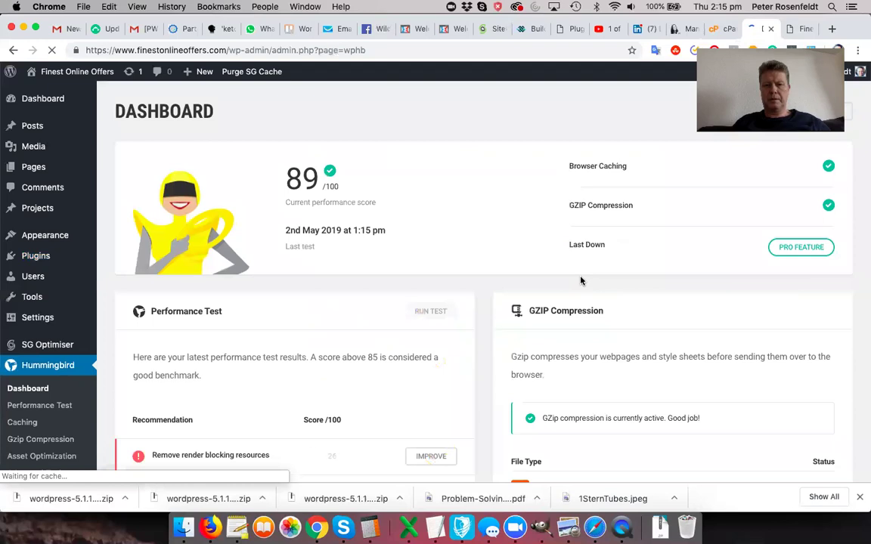
{"action": "scroll", "coordinate": [581, 281], "scroll_direction": "down", "scroll_amount": 2}
{"action": "scroll", "coordinate": [580, 280], "scroll_direction": "down", "scroll_amount": 8}
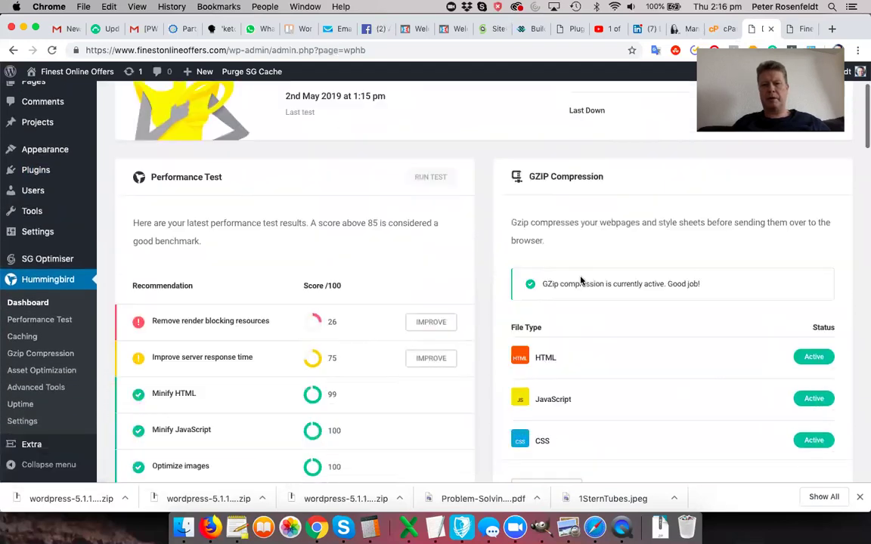
{"action": "scroll", "coordinate": [581, 281], "scroll_direction": "down", "scroll_amount": 9}
{"action": "scroll", "coordinate": [581, 281], "scroll_direction": "up", "scroll_amount": 15}
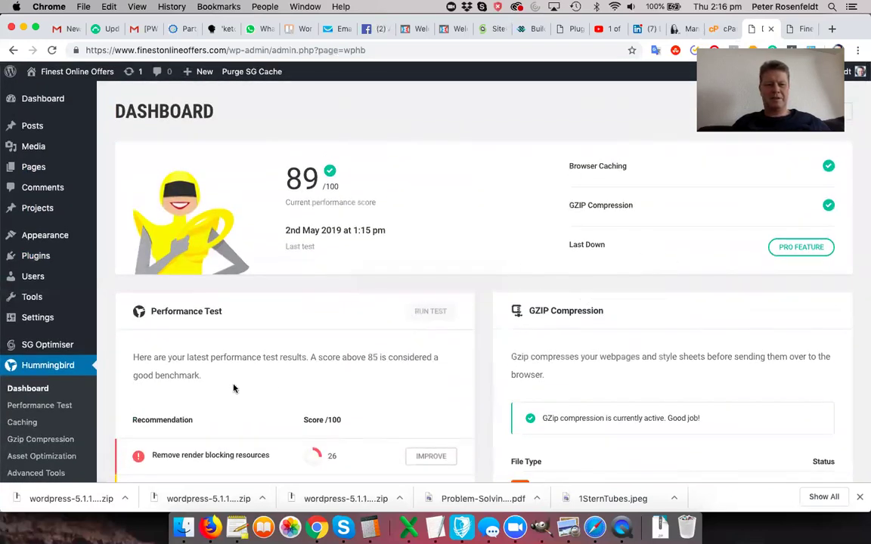
Step: Activate Page Caching in Hummingbird's caching section
{"action": "left_click", "coordinate": [28, 424]}
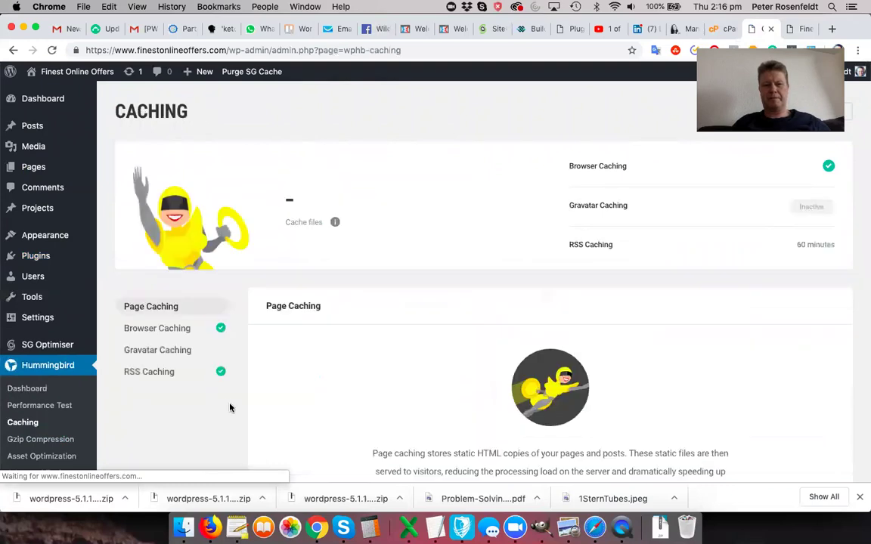
{"action": "scroll", "coordinate": [208, 377], "scroll_direction": "down", "scroll_amount": 5}
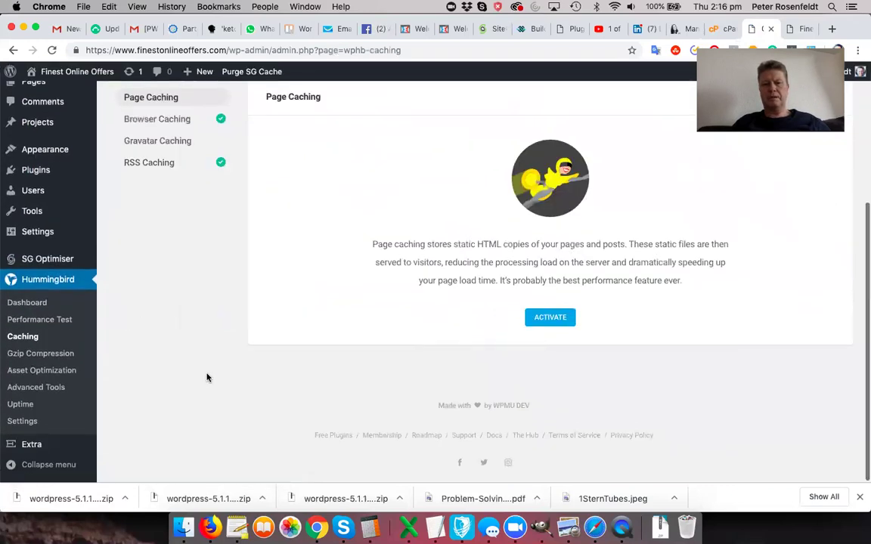
{"action": "scroll", "coordinate": [206, 377], "scroll_direction": "up", "scroll_amount": 3}
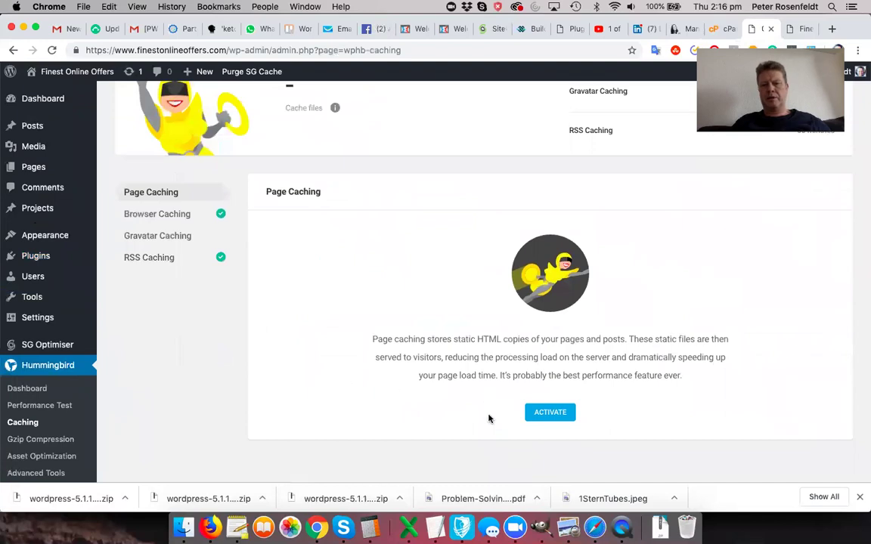
{"action": "left_click", "coordinate": [555, 412]}
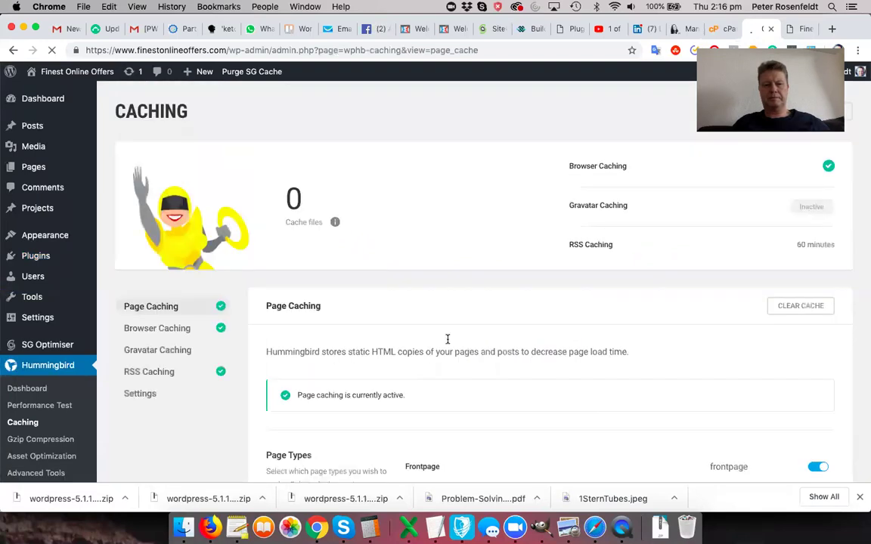
Step: Examine Hummingbird's page caching page types and the caching settings for admin cache control and file change detection
{"action": "scroll", "coordinate": [447, 339], "scroll_direction": "down", "scroll_amount": 5}
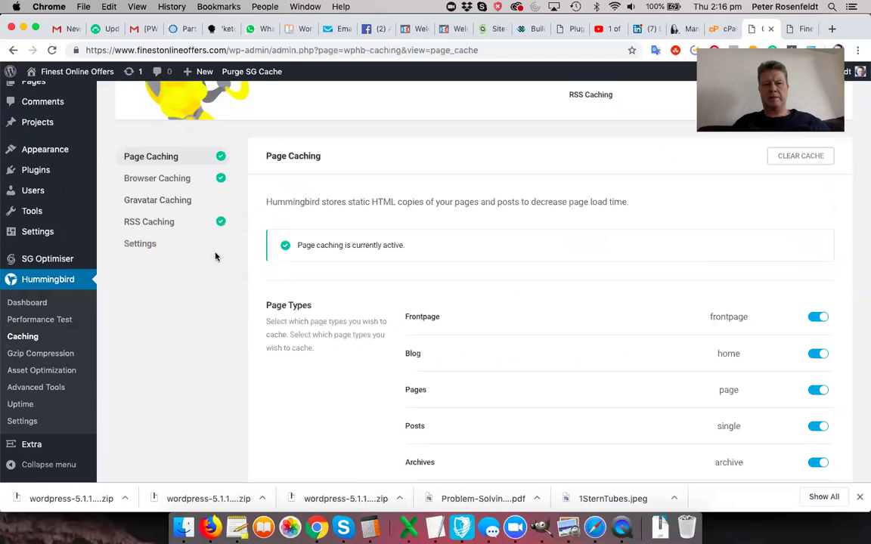
{"action": "scroll", "coordinate": [245, 280], "scroll_direction": "up", "scroll_amount": 4}
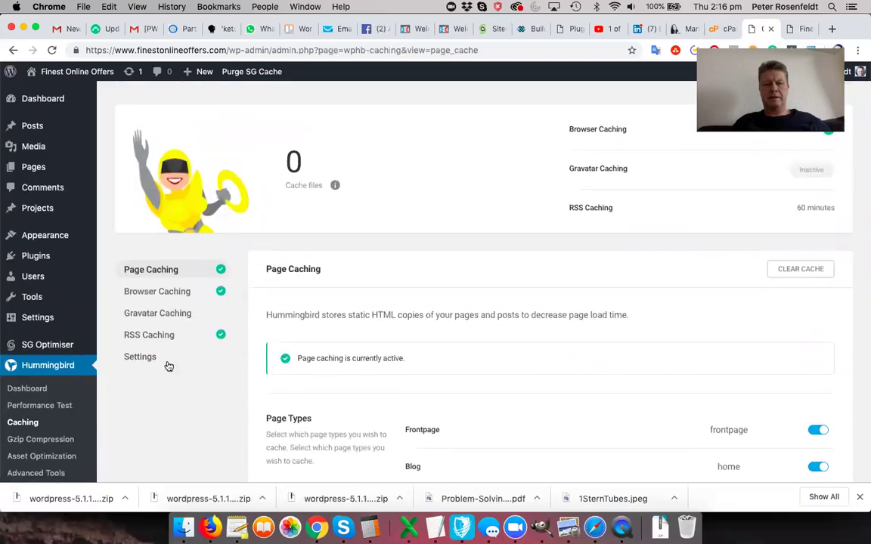
{"action": "left_click", "coordinate": [165, 363]}
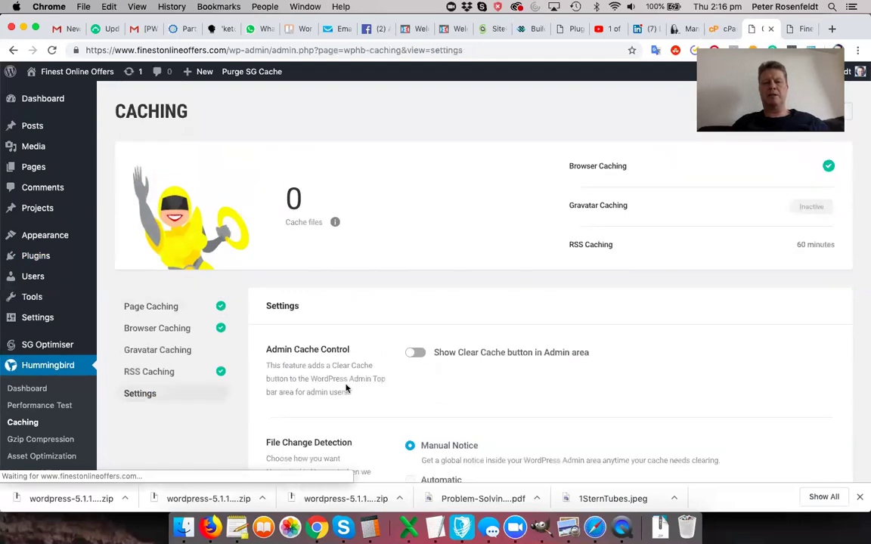
{"action": "scroll", "coordinate": [346, 389], "scroll_direction": "down", "scroll_amount": 1}
{"action": "scroll", "coordinate": [346, 389], "scroll_direction": "down", "scroll_amount": 6}
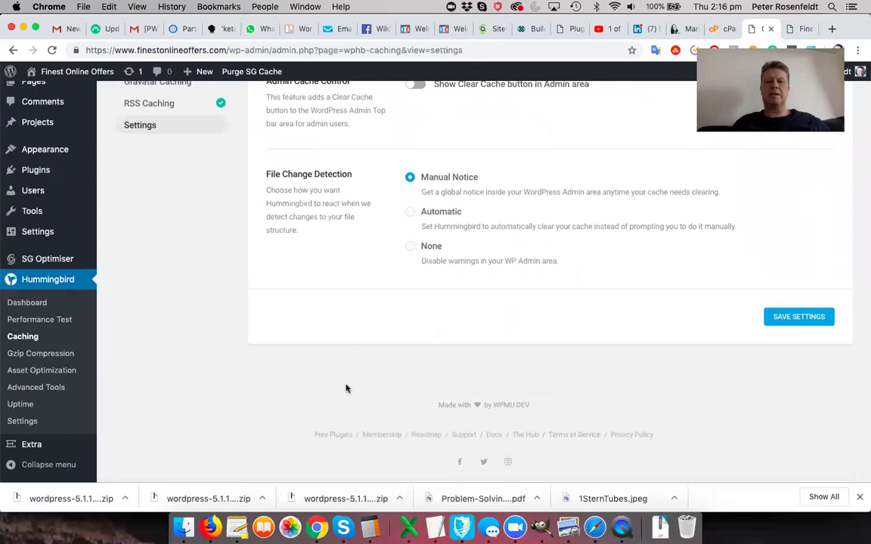
{"action": "scroll", "coordinate": [346, 389], "scroll_direction": "up", "scroll_amount": 5}
{"action": "scroll", "coordinate": [346, 389], "scroll_direction": "up", "scroll_amount": 2}
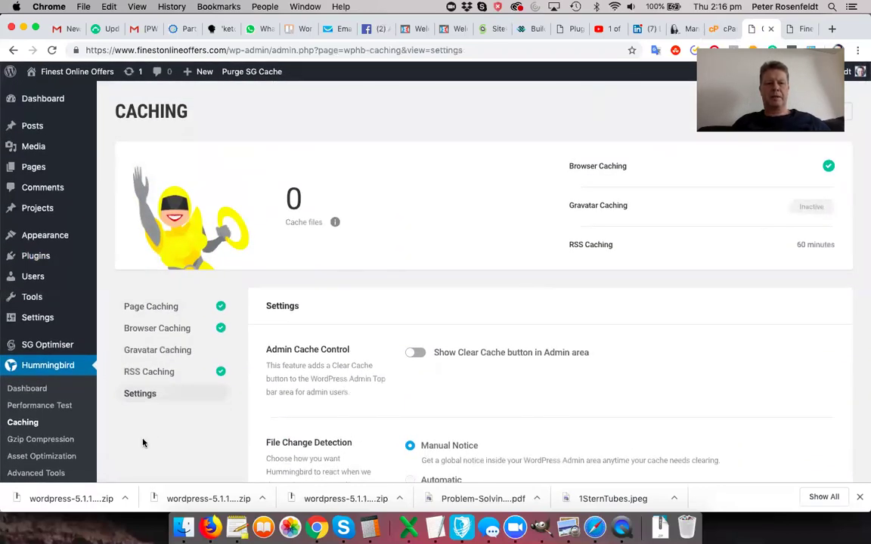
{"action": "scroll", "coordinate": [144, 443], "scroll_direction": "down", "scroll_amount": 2}
{"action": "scroll", "coordinate": [142, 443], "scroll_direction": "down", "scroll_amount": 1}
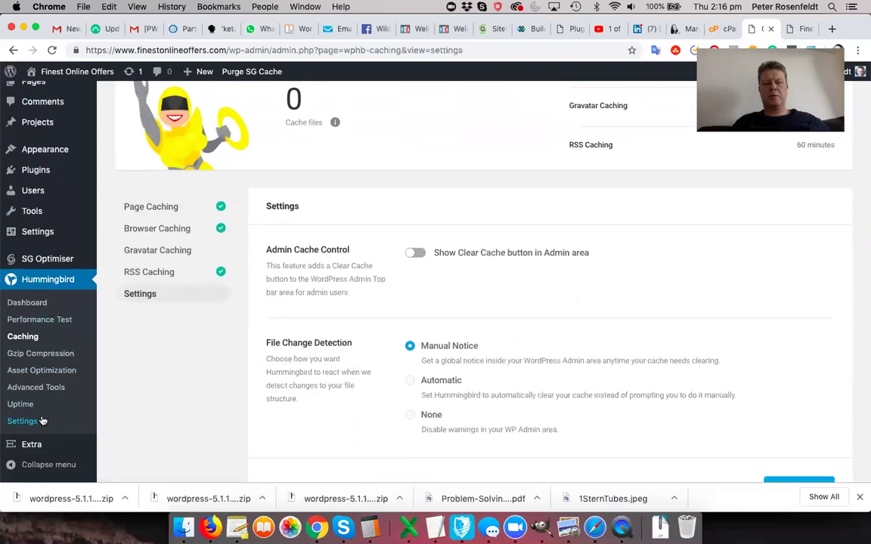
{"action": "scroll", "coordinate": [170, 386], "scroll_direction": "up", "scroll_amount": 2}
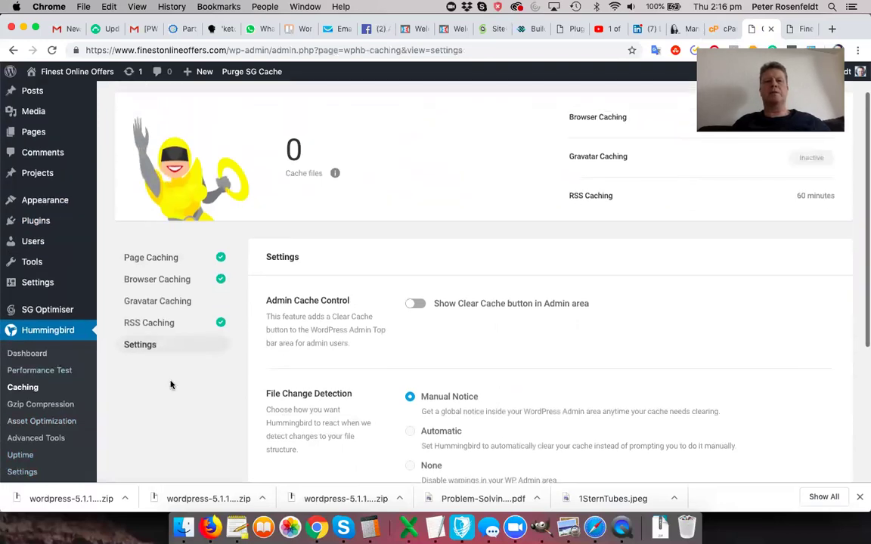
{"action": "scroll", "coordinate": [172, 385], "scroll_direction": "up", "scroll_amount": 2}
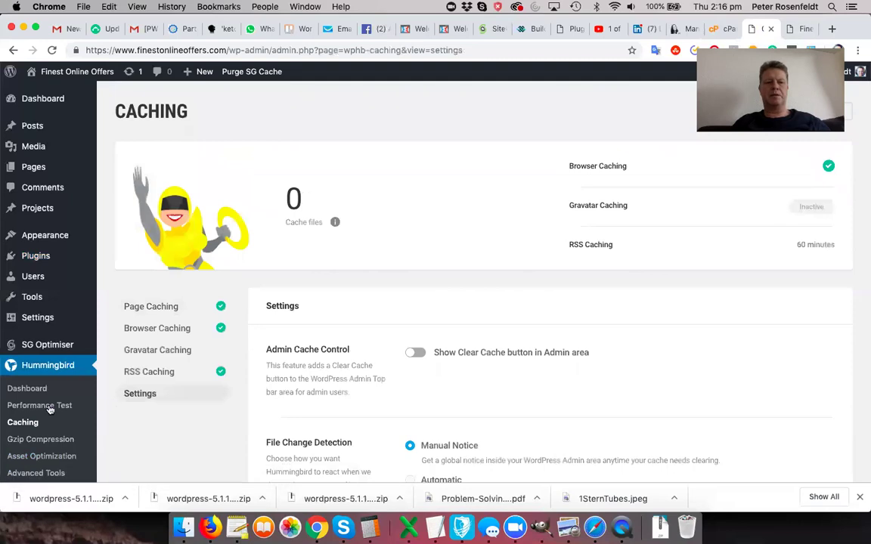
Step: Review the recommended improvements in Hummingbird's performance test and open its Gzip Compression status
{"action": "left_click", "coordinate": [42, 406]}
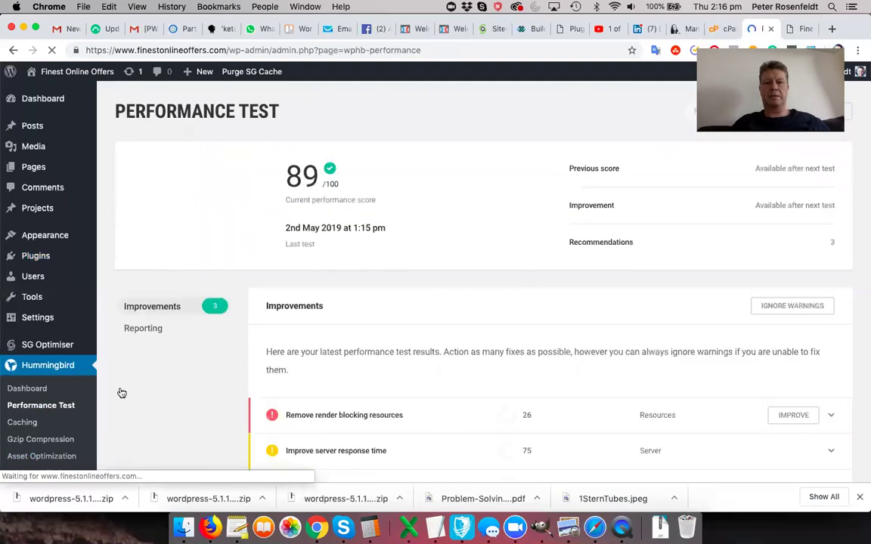
{"action": "scroll", "coordinate": [161, 399], "scroll_direction": "down", "scroll_amount": 2}
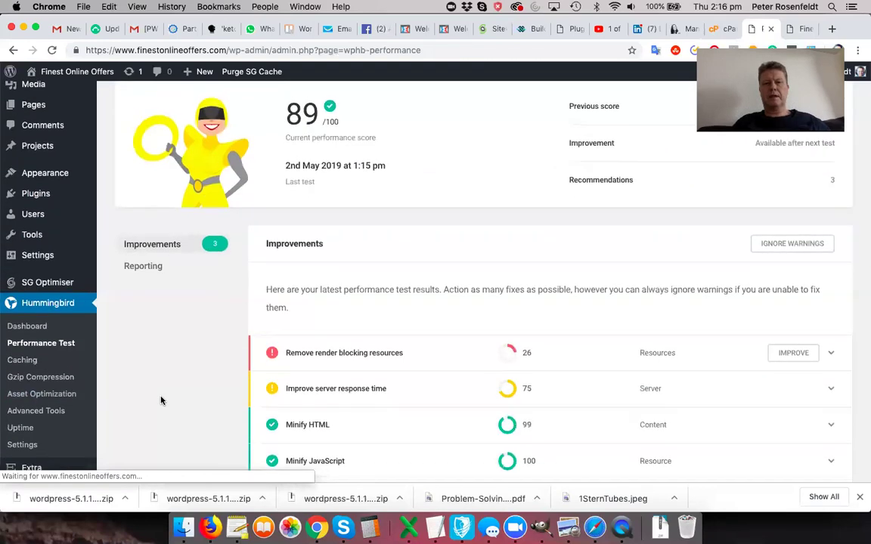
{"action": "scroll", "coordinate": [226, 288], "scroll_direction": "down", "scroll_amount": 1}
{"action": "scroll", "coordinate": [226, 288], "scroll_direction": "down", "scroll_amount": 3}
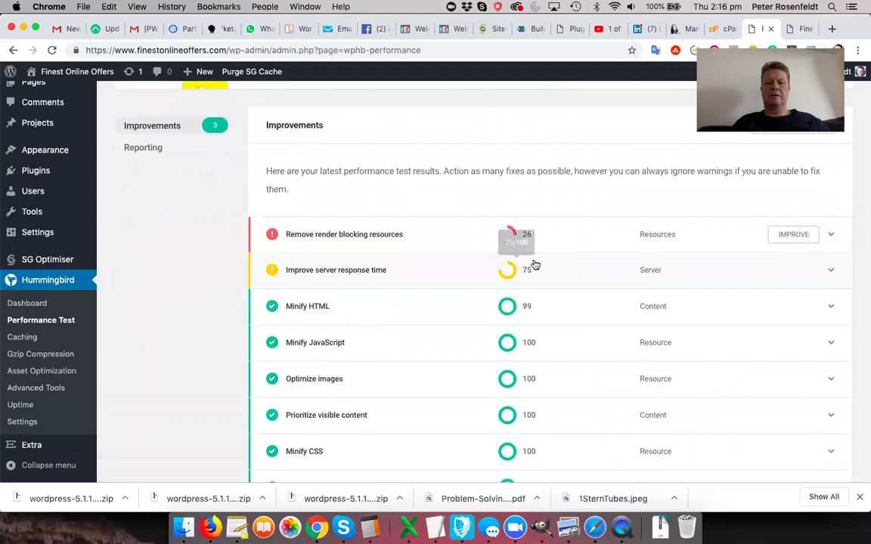
{"action": "scroll", "coordinate": [535, 265], "scroll_direction": "down", "scroll_amount": 5}
{"action": "scroll", "coordinate": [534, 265], "scroll_direction": "up", "scroll_amount": 9}
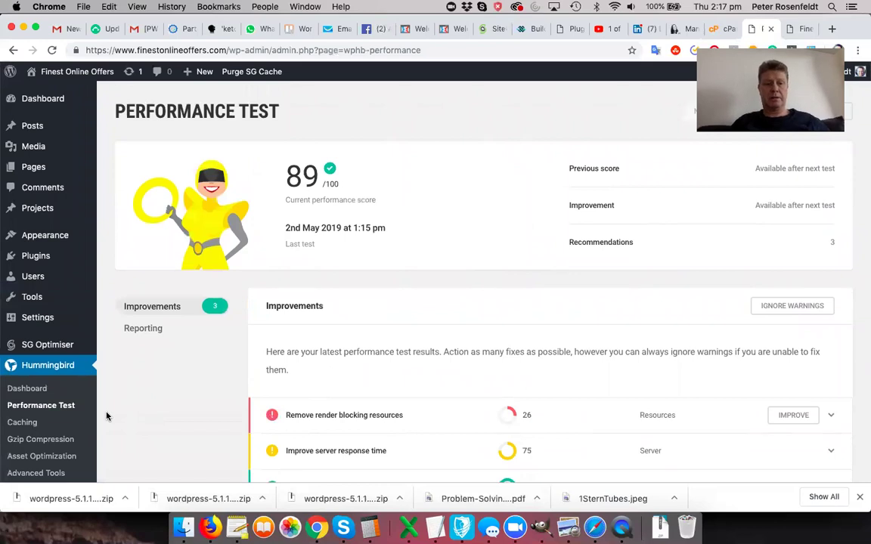
{"action": "left_click", "coordinate": [44, 441]}
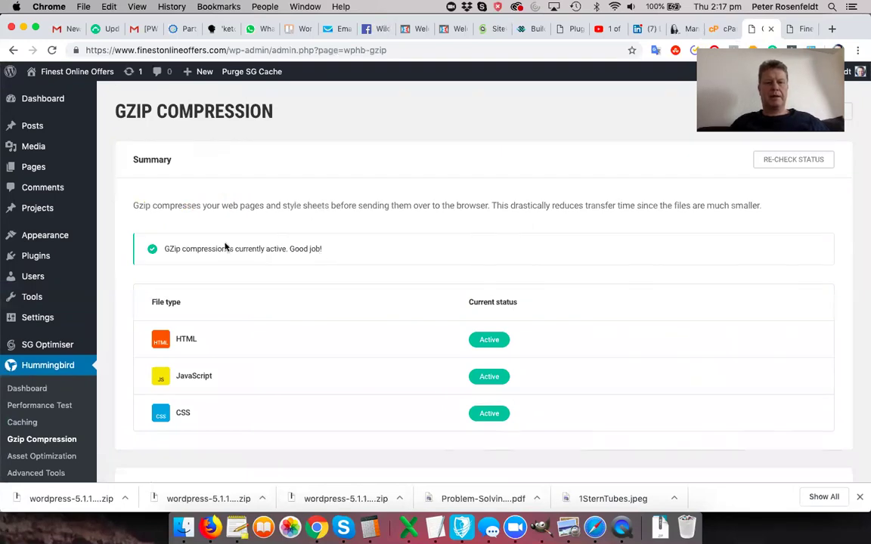
Step: Search the plugin directory for smush, then install and activate the Smush Image Compression and Optimisation plugin
{"action": "mouse_move", "coordinate": [86, 254]}
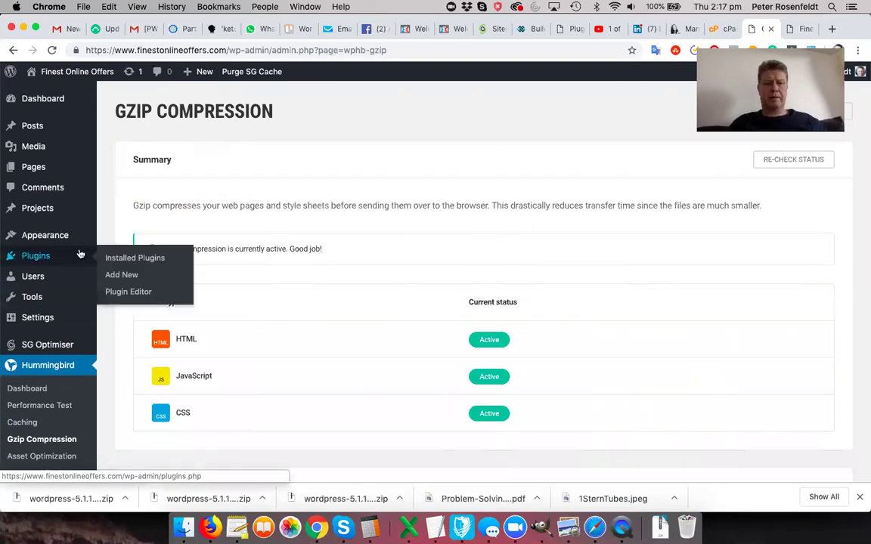
{"action": "mouse_move", "coordinate": [48, 288]}
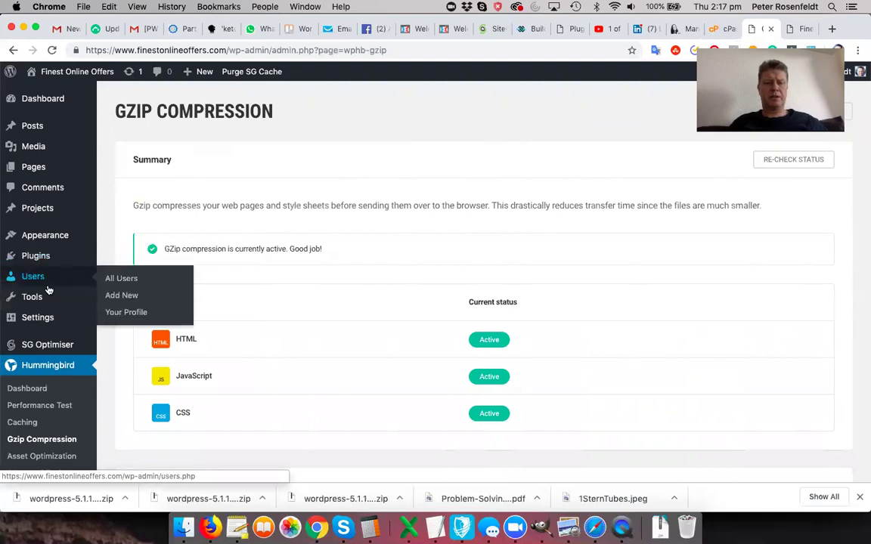
{"action": "mouse_move", "coordinate": [45, 319]}
{"action": "mouse_move", "coordinate": [35, 256]}
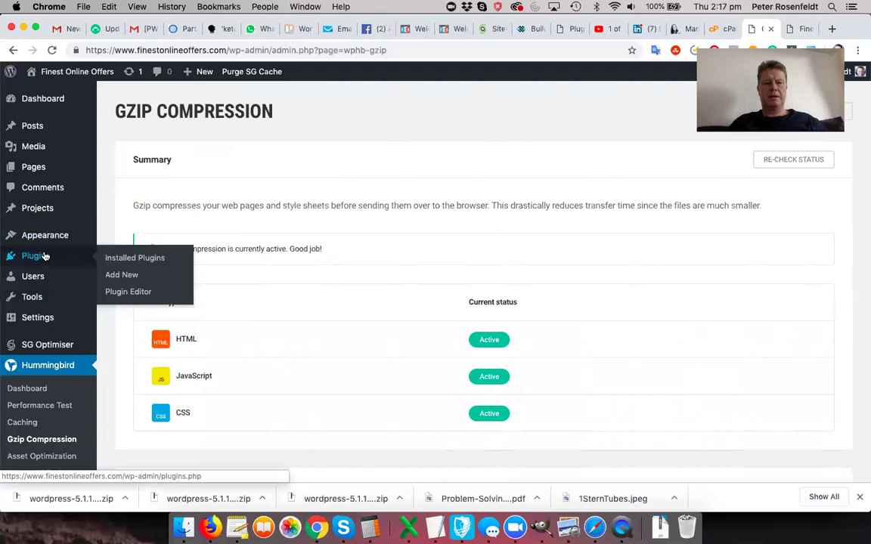
{"action": "left_click", "coordinate": [122, 275]}
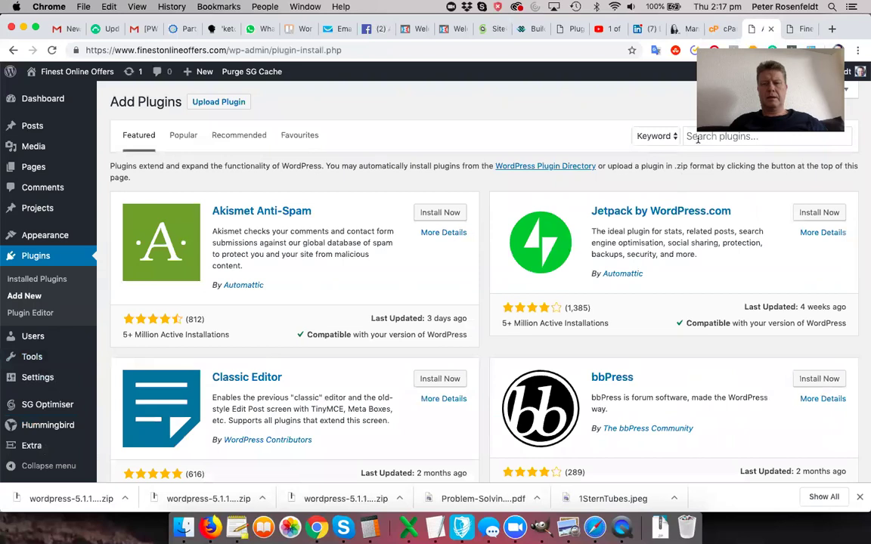
{"action": "left_click", "coordinate": [697, 137]}
{"action": "type", "text": "smcu"}
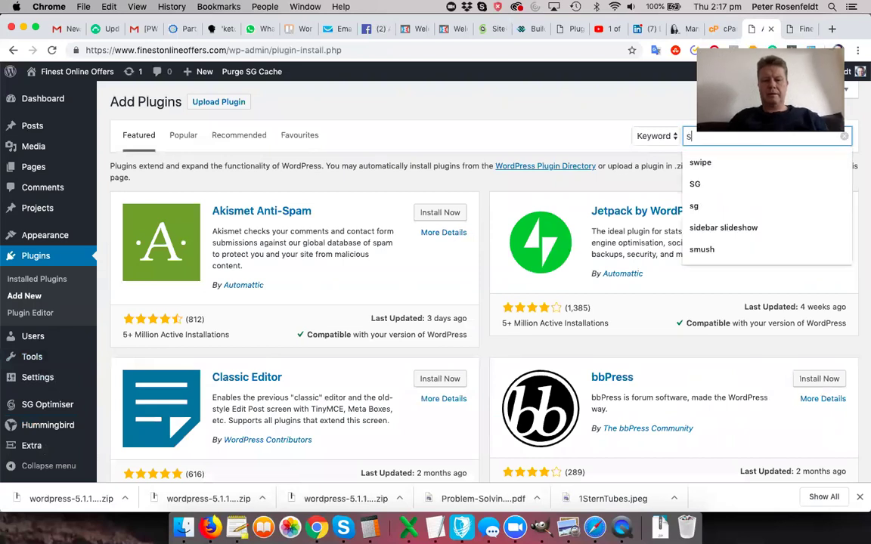
{"action": "key", "text": "BackSpace"}
{"action": "key", "text": "BackSpace"}
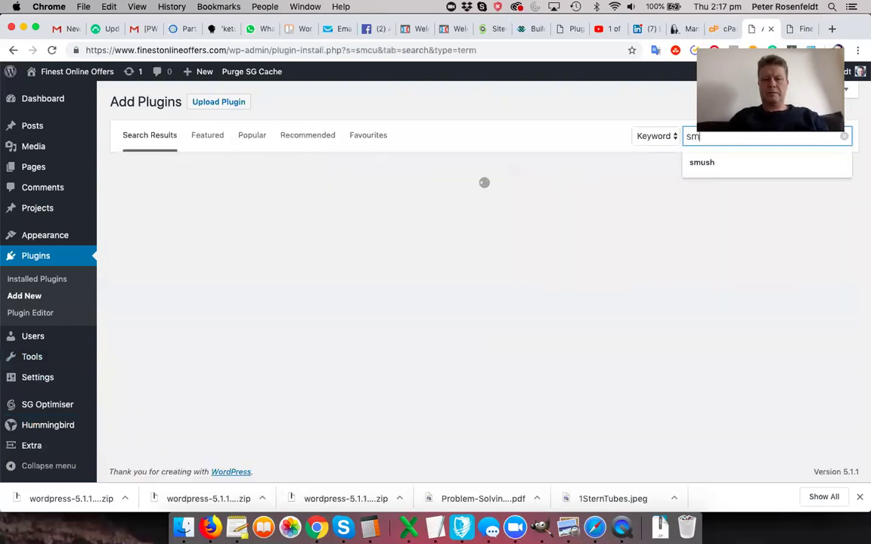
{"action": "type", "text": "ush"}
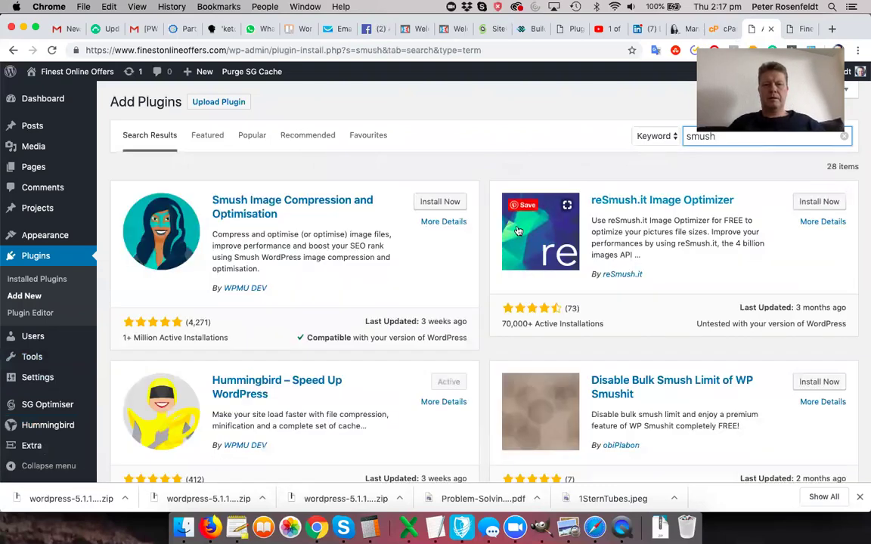
{"action": "left_click", "coordinate": [446, 202]}
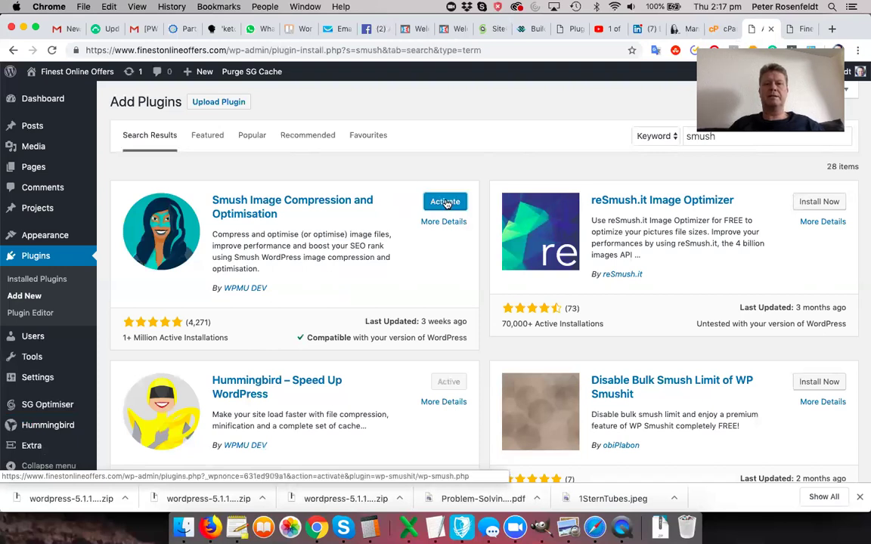
{"action": "left_click", "coordinate": [446, 203]}
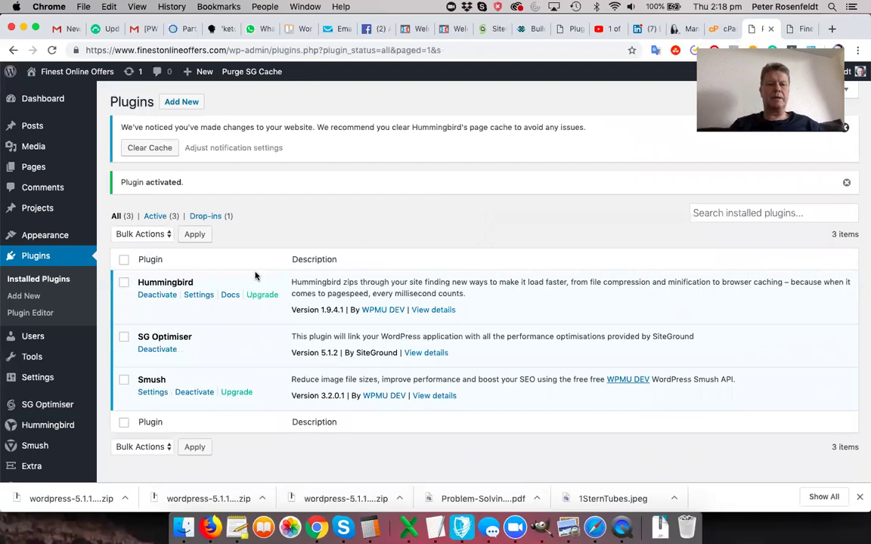
Step: Open Hummingbird's dashboard and review its performance test recommendations and GZIP compression status
{"action": "scroll", "coordinate": [71, 347], "scroll_direction": "down", "scroll_amount": 1}
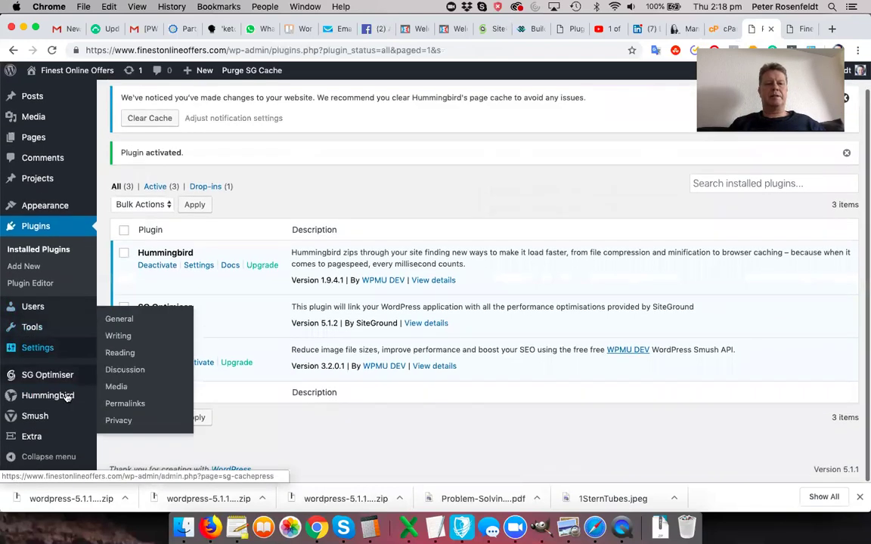
{"action": "mouse_move", "coordinate": [66, 399]}
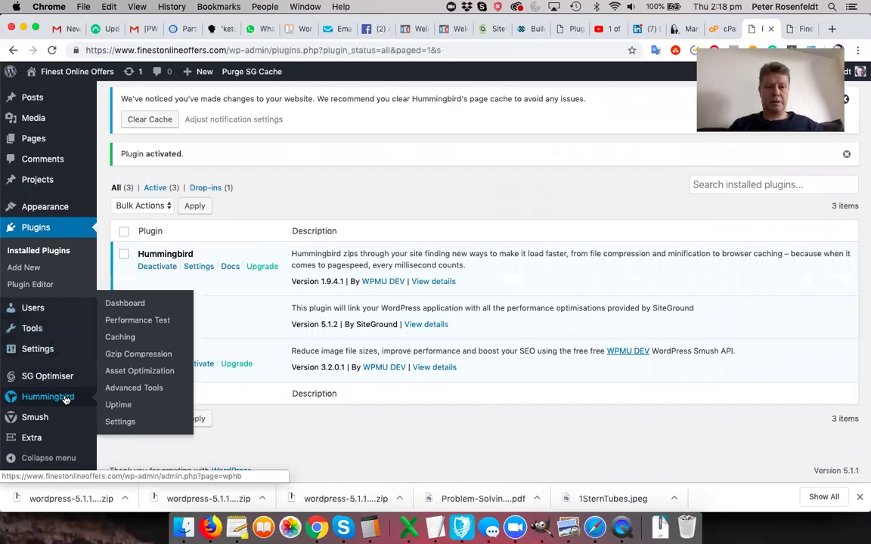
{"action": "left_click", "coordinate": [135, 307]}
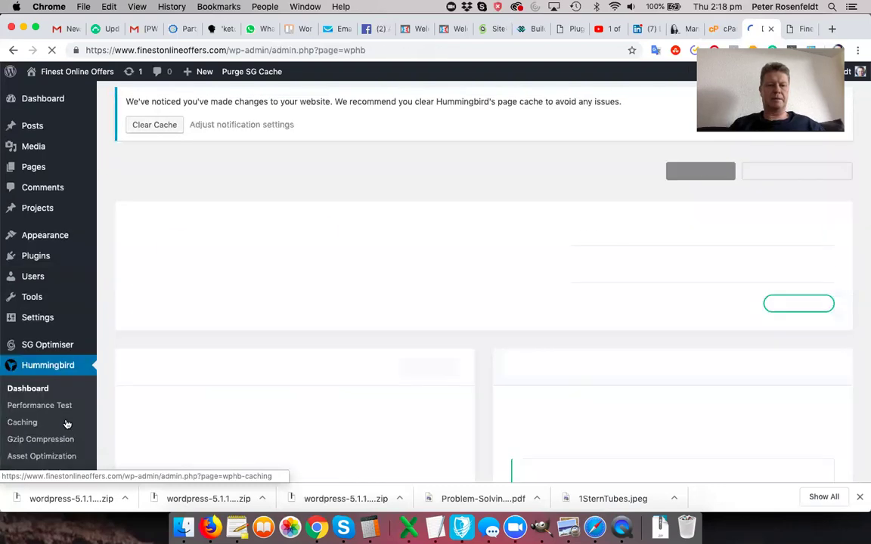
{"action": "scroll", "coordinate": [55, 365], "scroll_direction": "down", "scroll_amount": 5}
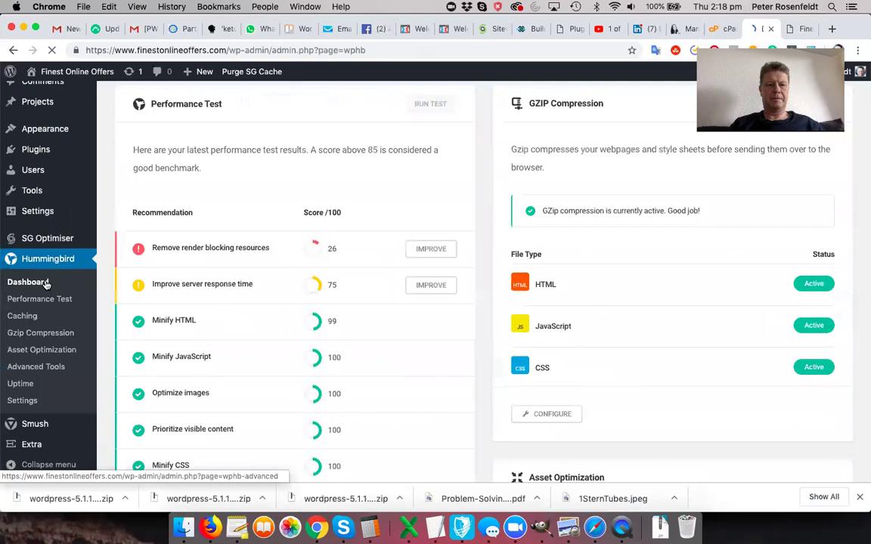
Step: Complete Smush's setup wizard with automatic optimisation, image metadata stripping and usage data tracking enabled, and review its dashboard
{"action": "left_click", "coordinate": [34, 425]}
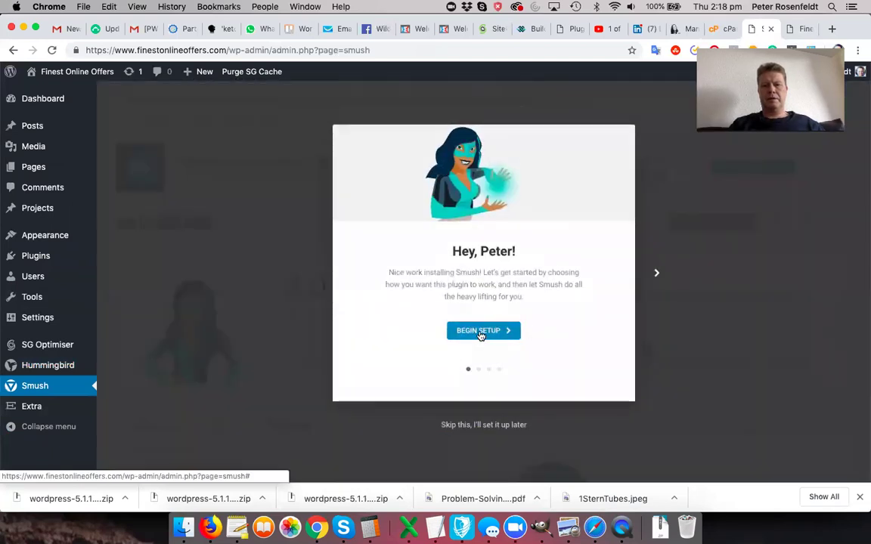
{"action": "left_click", "coordinate": [481, 332]}
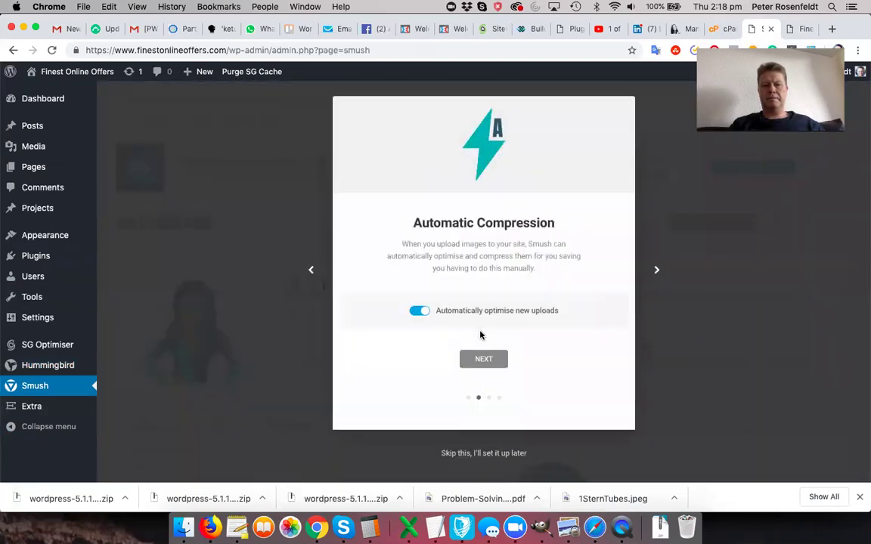
{"action": "left_click", "coordinate": [488, 363]}
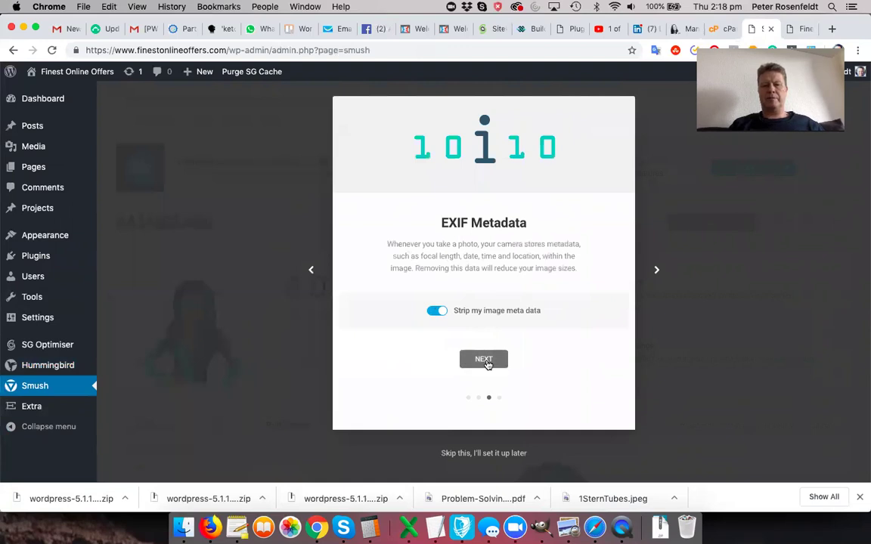
{"action": "left_click", "coordinate": [484, 360]}
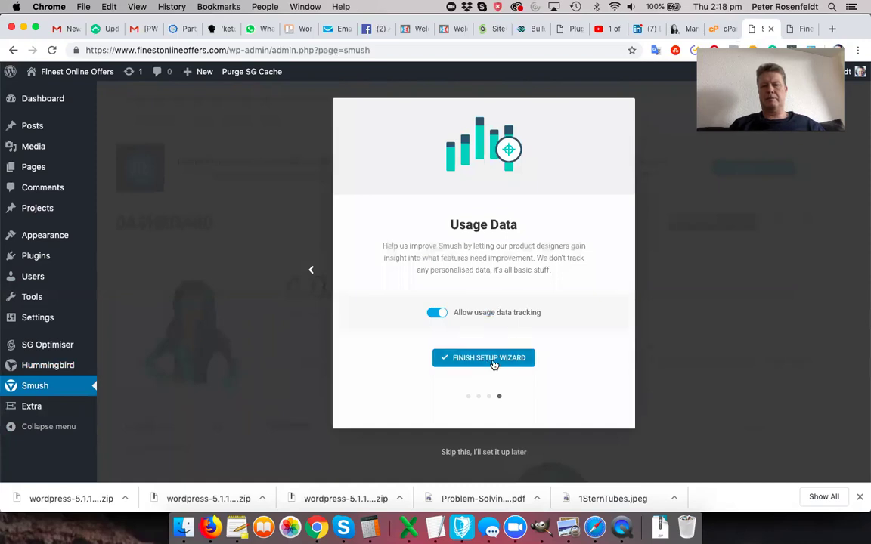
{"action": "left_click", "coordinate": [494, 362]}
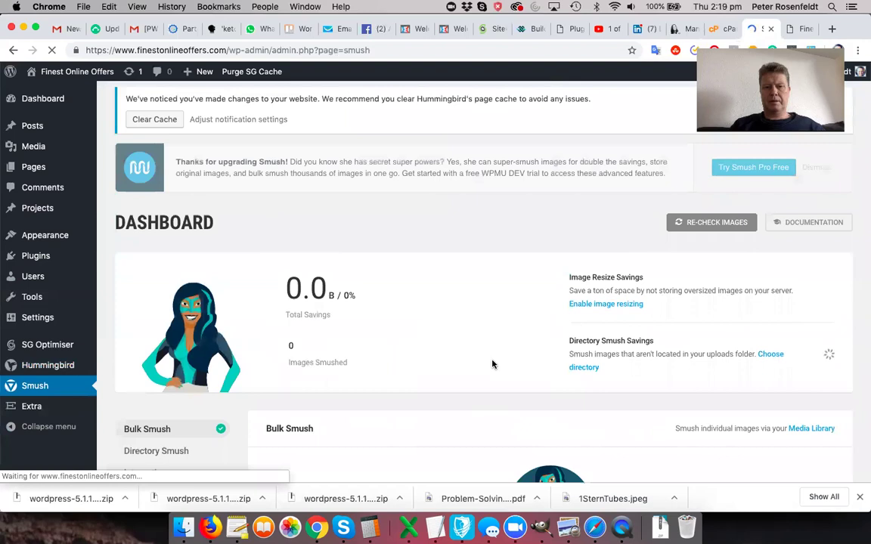
{"action": "scroll", "coordinate": [492, 364], "scroll_direction": "down", "scroll_amount": 4}
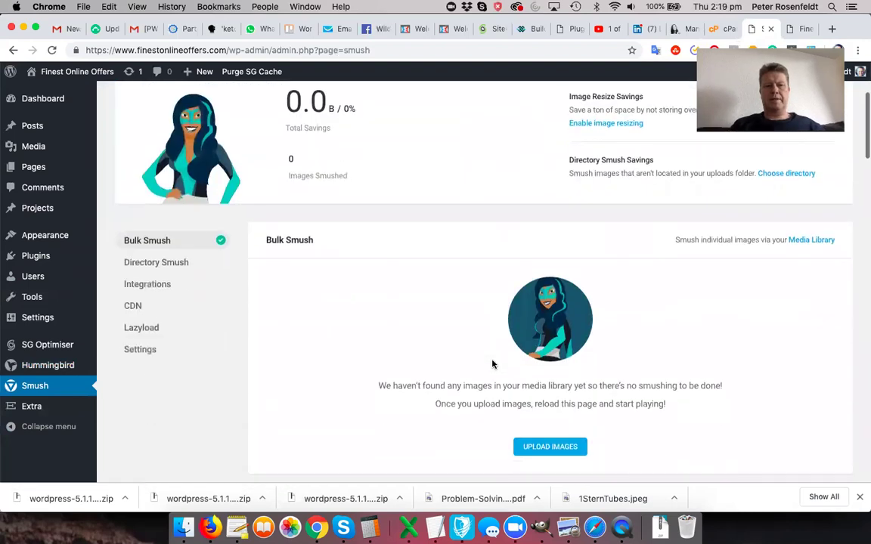
{"action": "scroll", "coordinate": [492, 365], "scroll_direction": "down", "scroll_amount": 5}
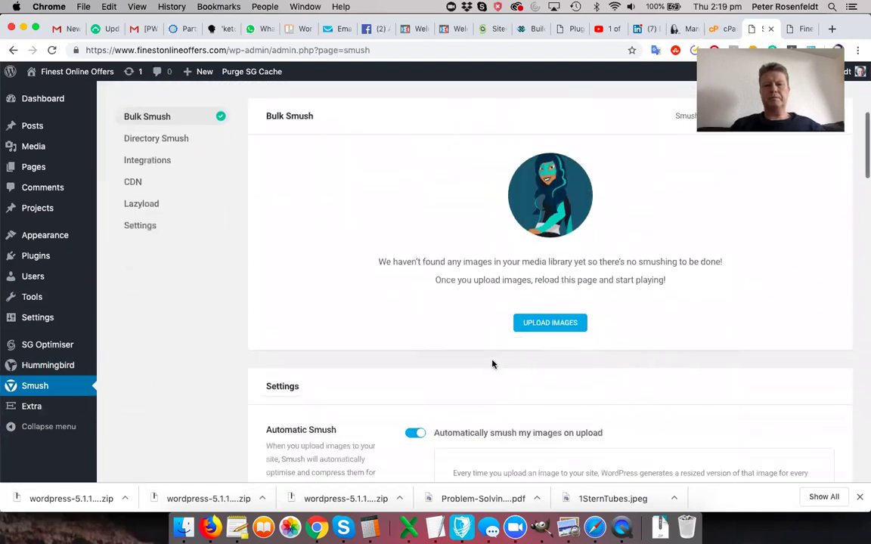
{"action": "scroll", "coordinate": [492, 365], "scroll_direction": "up", "scroll_amount": 3}
{"action": "scroll", "coordinate": [492, 365], "scroll_direction": "up", "scroll_amount": 10}
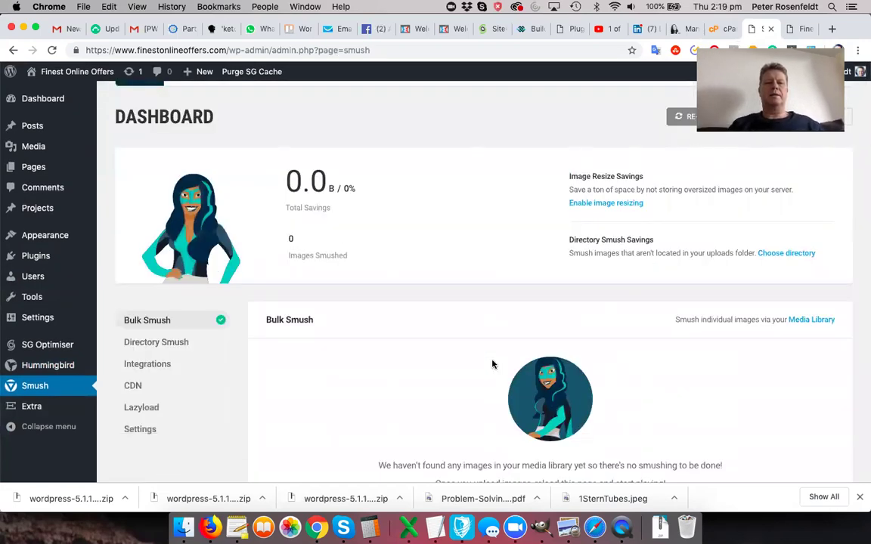
{"action": "scroll", "coordinate": [493, 365], "scroll_direction": "up", "scroll_amount": 3}
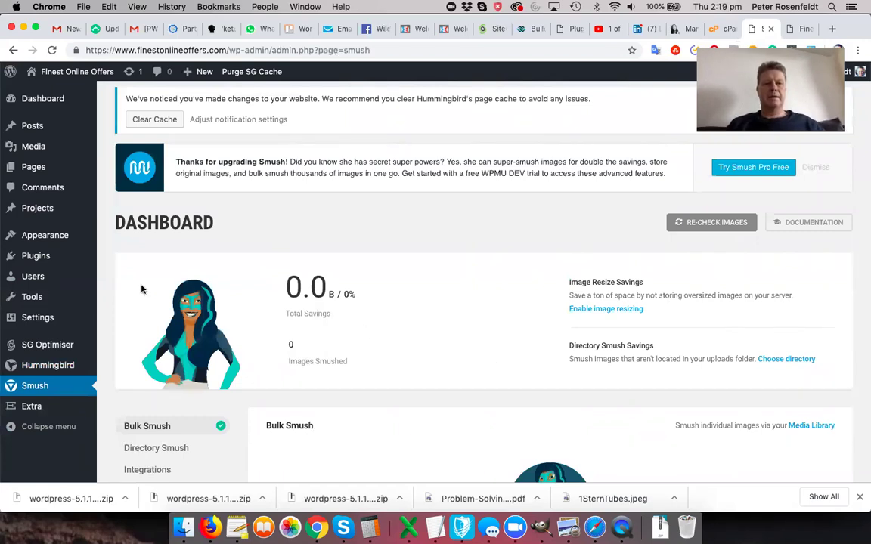
Step: Search for forminator among the new plugins available to add to the site
{"action": "mouse_move", "coordinate": [76, 279]}
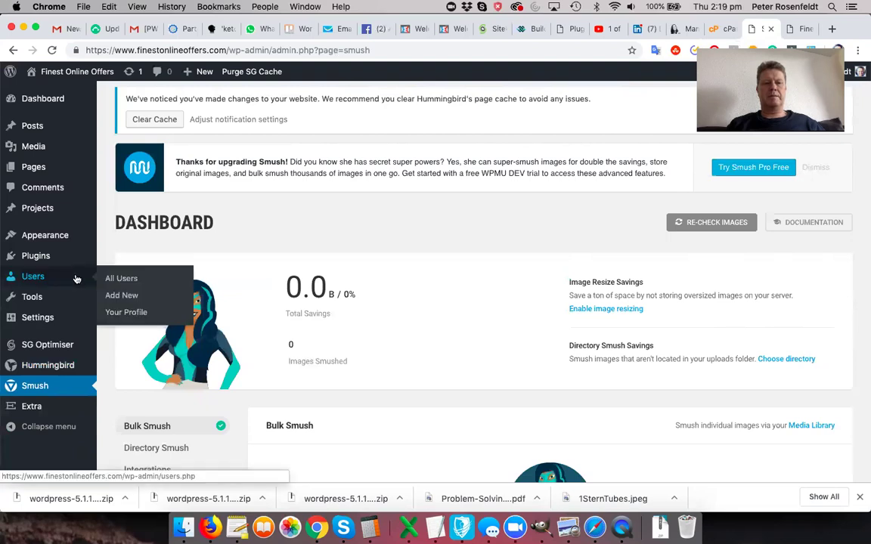
{"action": "mouse_move", "coordinate": [43, 258]}
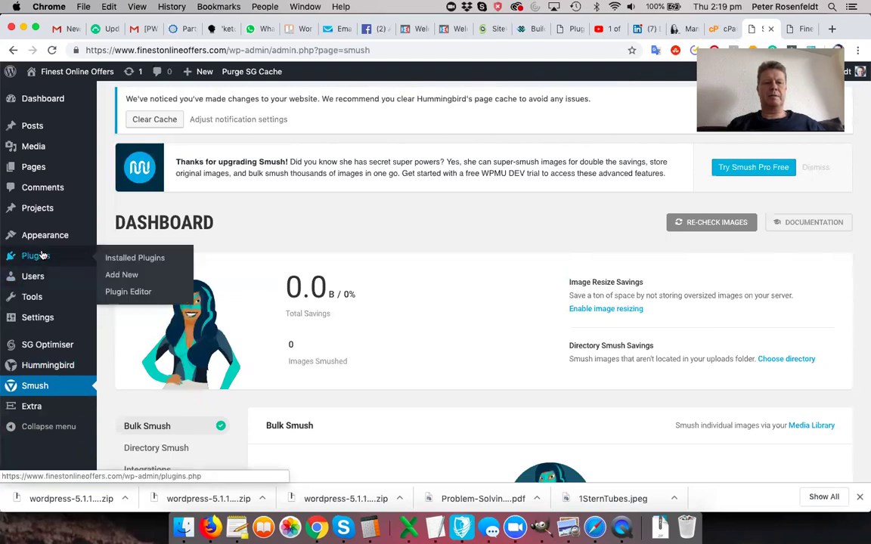
{"action": "left_click", "coordinate": [127, 277]}
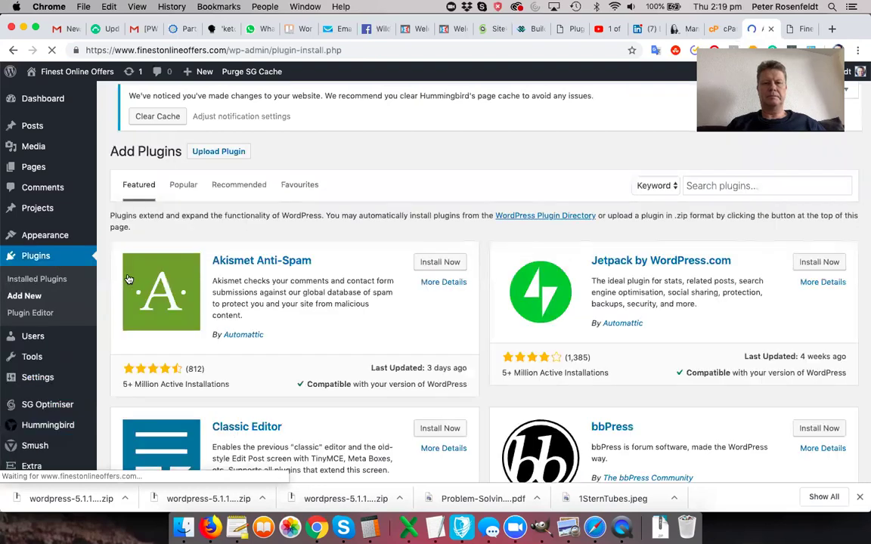
{"action": "left_click", "coordinate": [719, 194]}
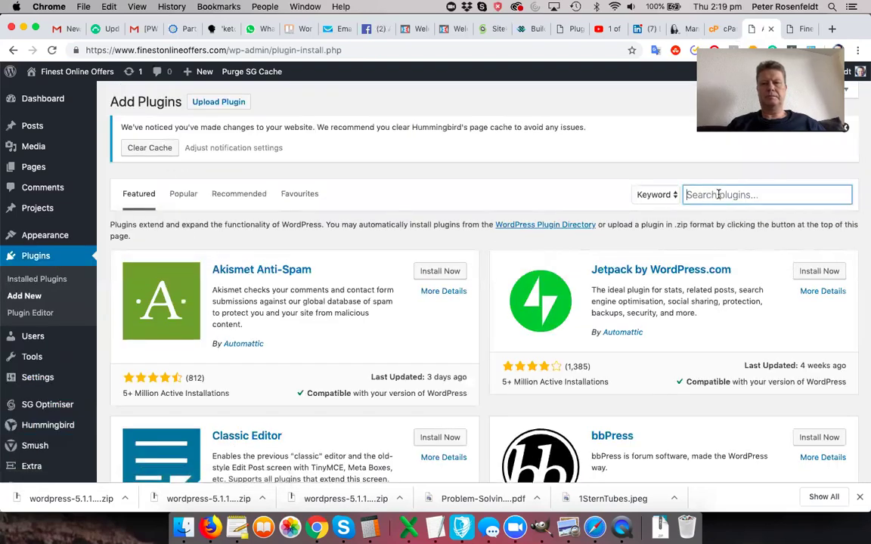
{"action": "type", "text": "fo"}
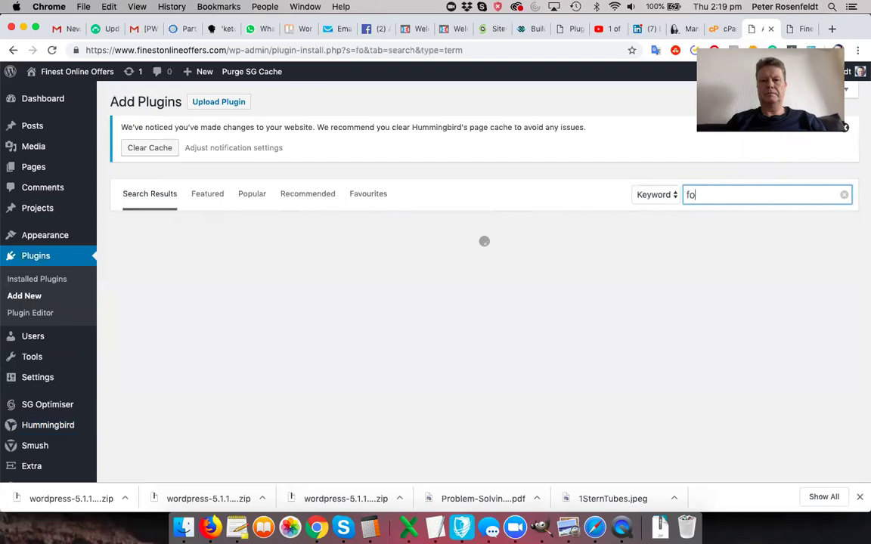
{"action": "type", "text": "rmin"}
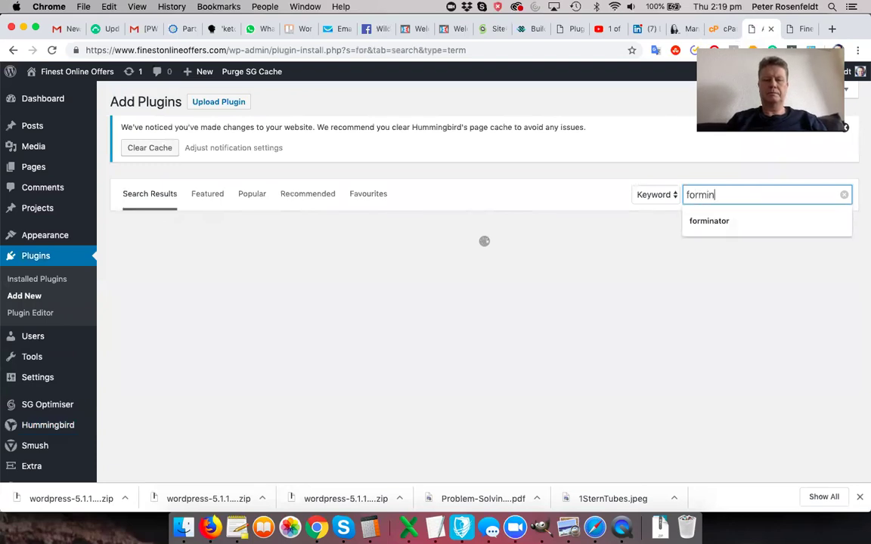
{"action": "type", "text": "at"}
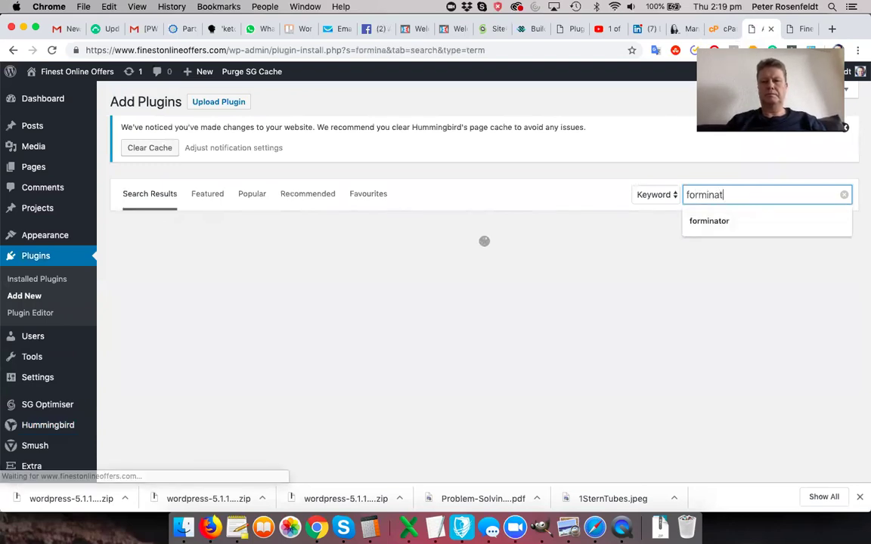
{"action": "double_click", "coordinate": [727, 196]}
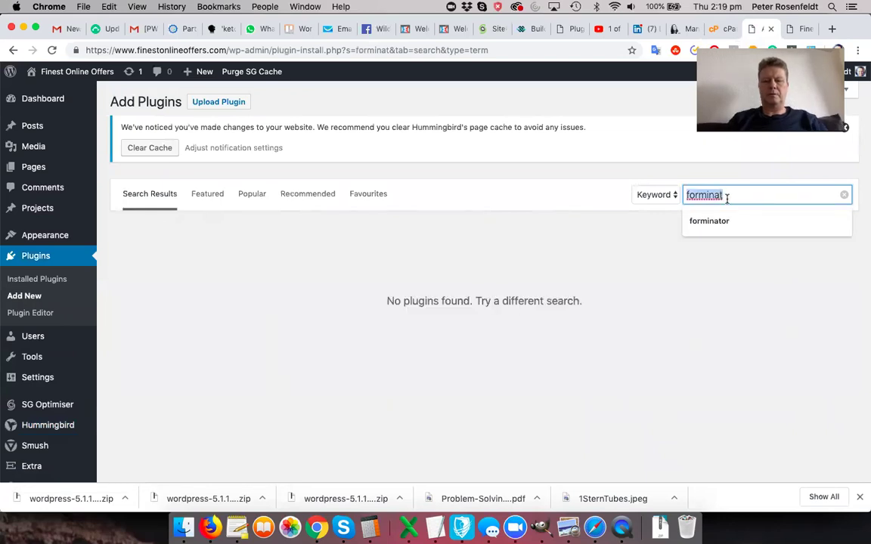
{"action": "type", "text": "forminator"}
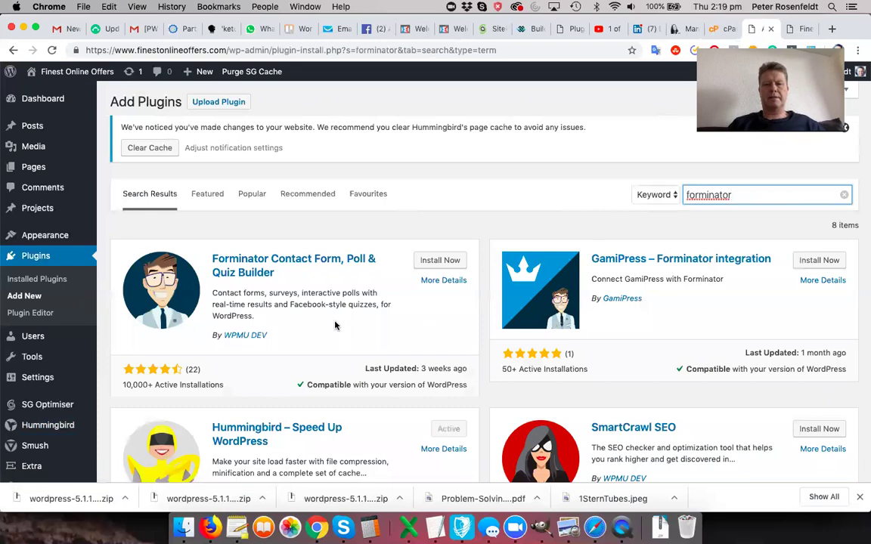
Step: Install and activate the Forminator Contact Form, Poll & Quiz Builder plugin
{"action": "left_click", "coordinate": [442, 264]}
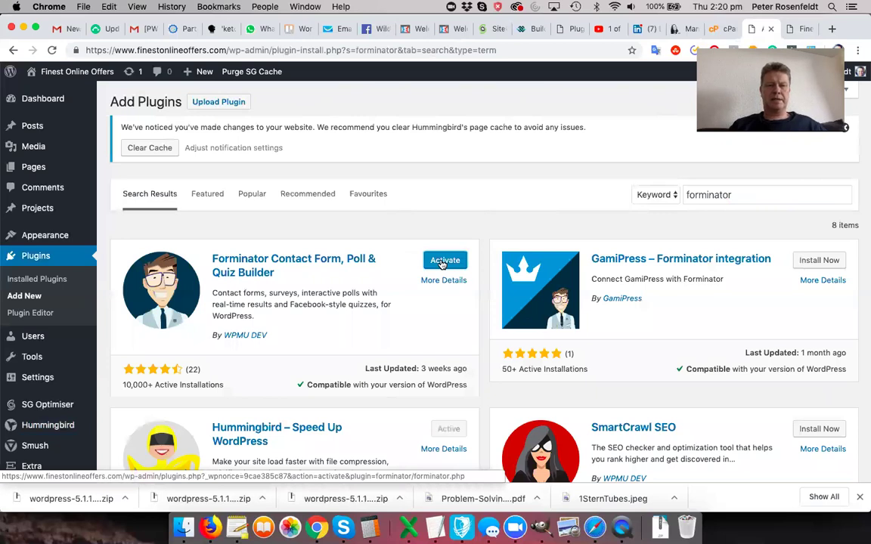
{"action": "left_click", "coordinate": [443, 263]}
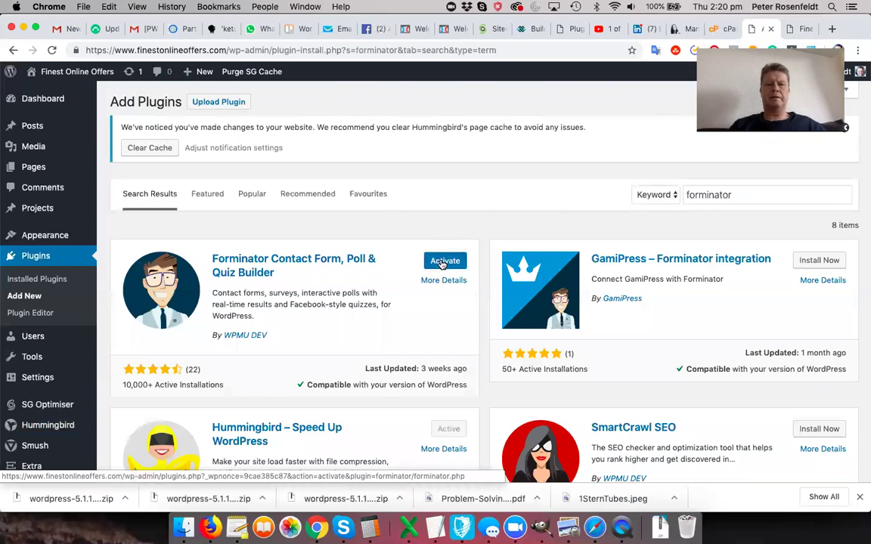
{"action": "left_click", "coordinate": [443, 261]}
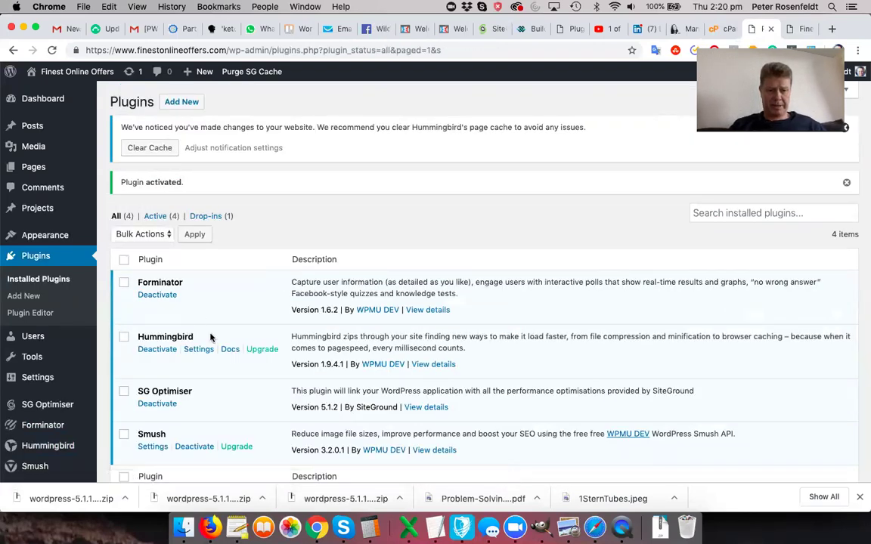
Step: Examine the list of installed plugins and the sections offered by Forminator
{"action": "mouse_move", "coordinate": [88, 387]}
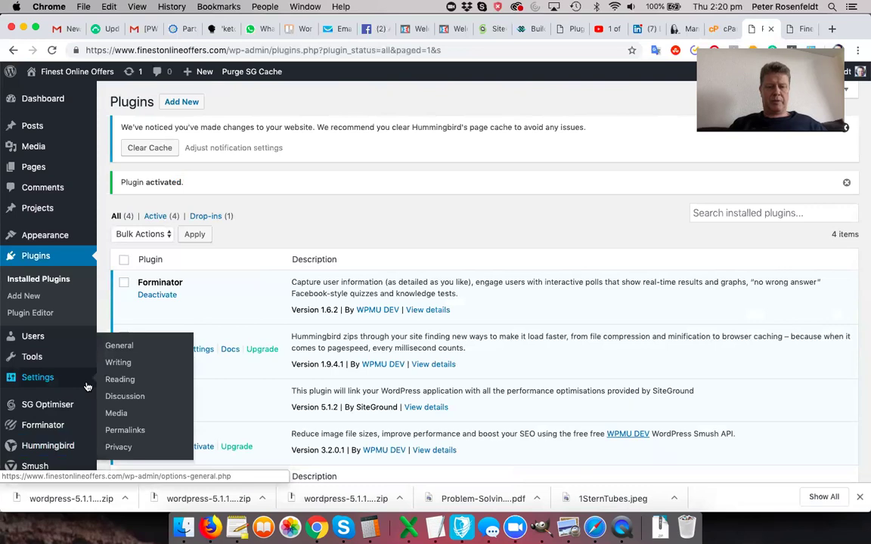
{"action": "scroll", "coordinate": [87, 386], "scroll_direction": "down", "scroll_amount": 2}
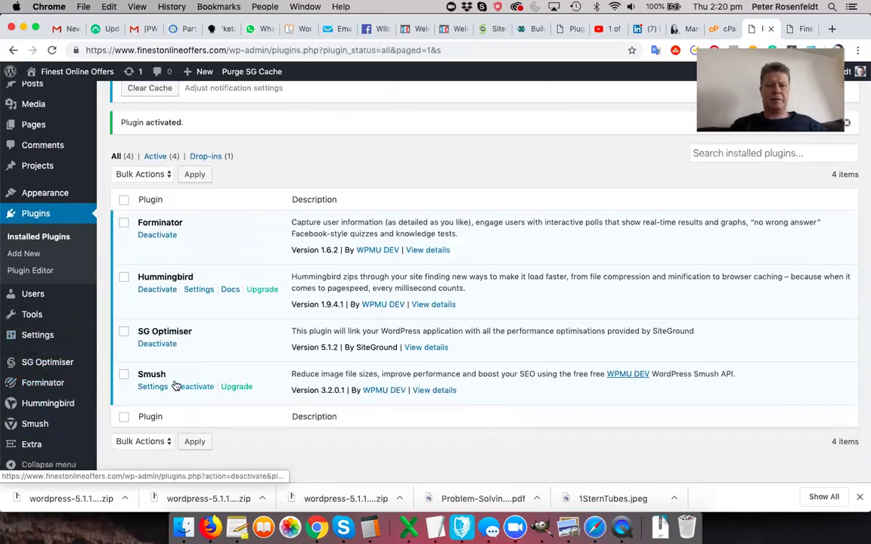
{"action": "mouse_move", "coordinate": [54, 408]}
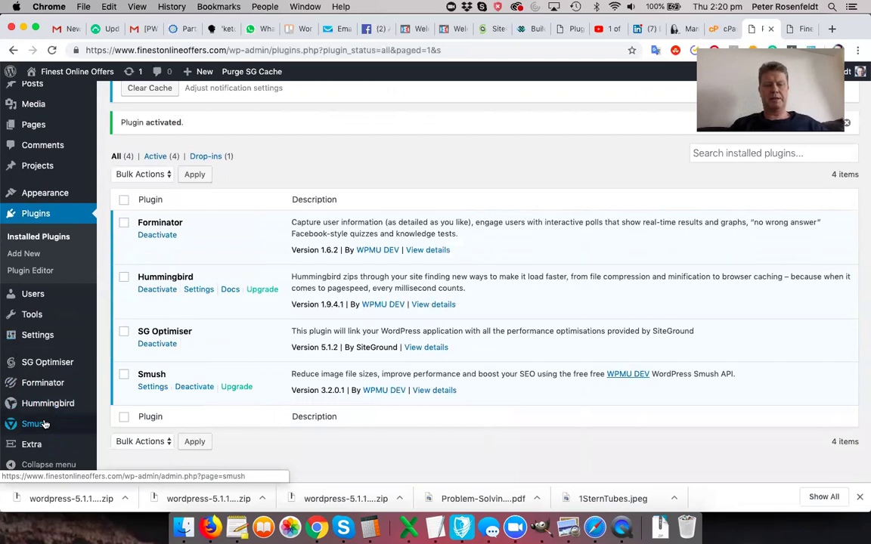
{"action": "mouse_move", "coordinate": [38, 389]}
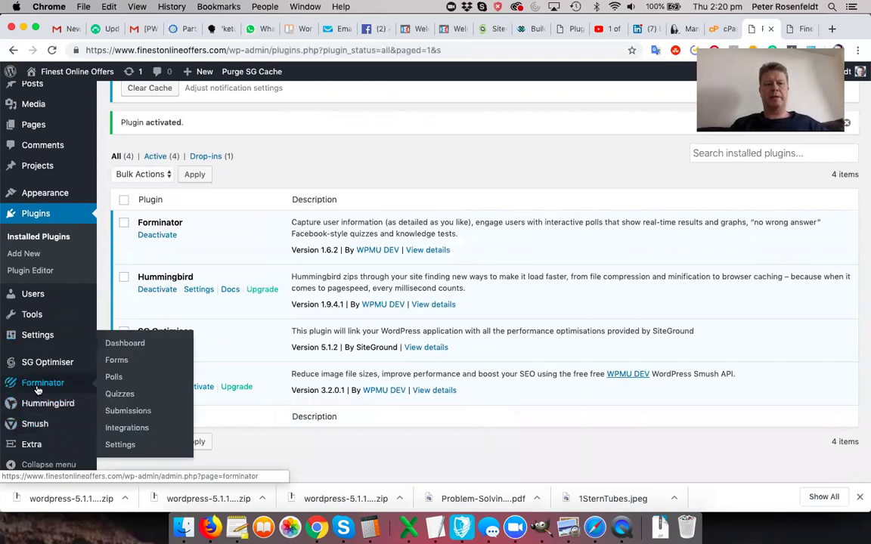